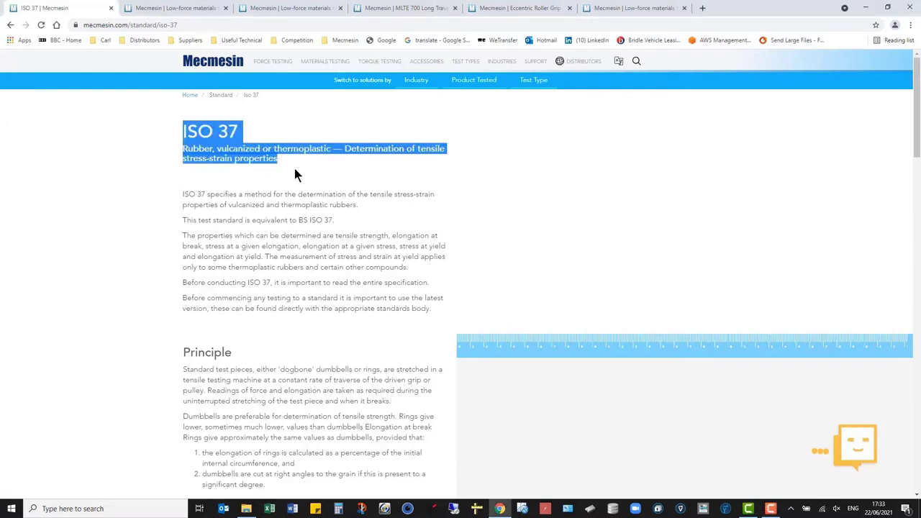
# - Read through the ISO 37 standard page, then switch to the MultiTest-dV low-force tester page
pyautogui.scroll(-3, 297, 165)
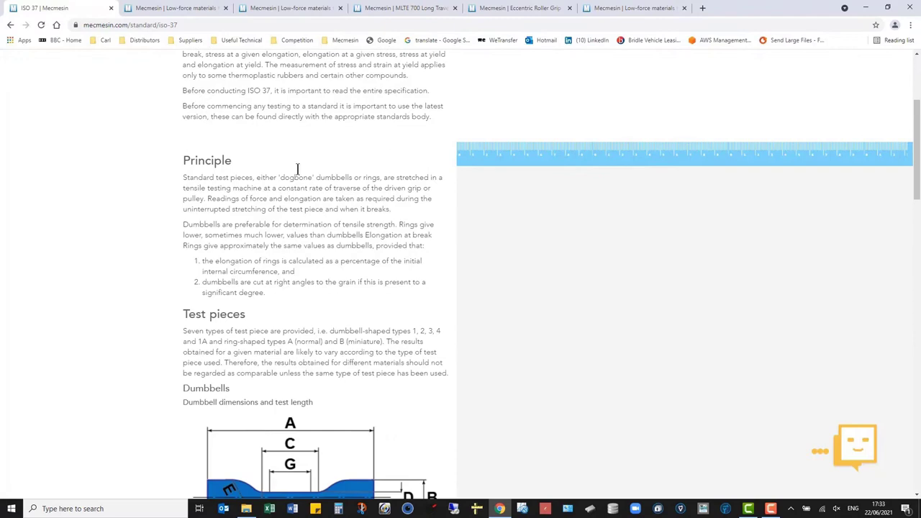
pyautogui.scroll(-4, 297, 169)
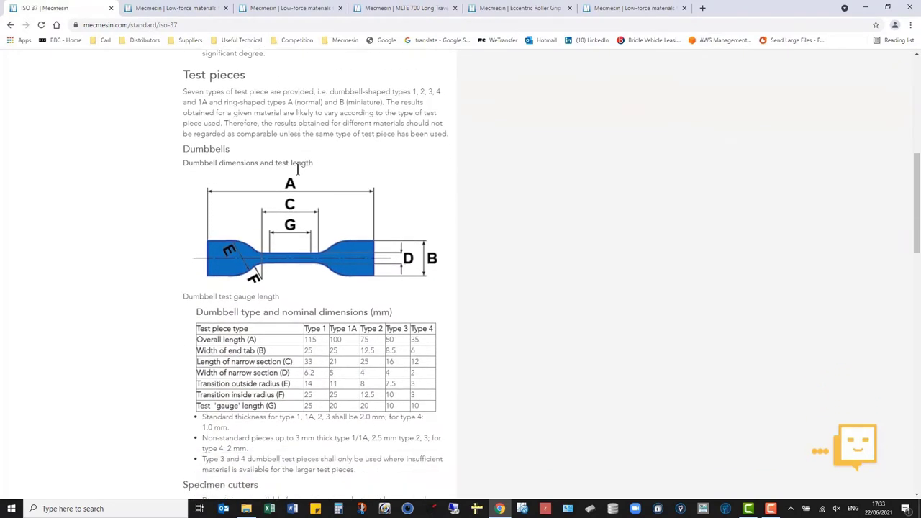
pyautogui.scroll(7, 297, 167)
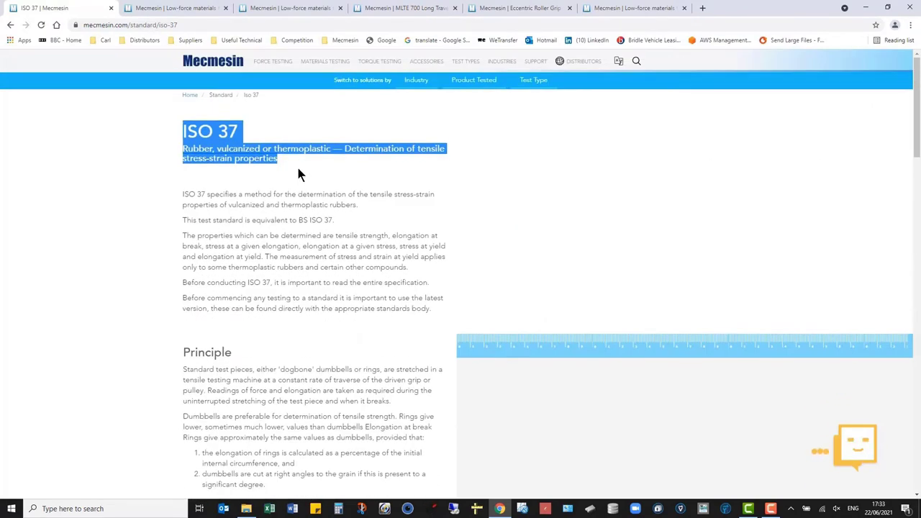
pyautogui.click(298, 172)
pyautogui.click(199, 14)
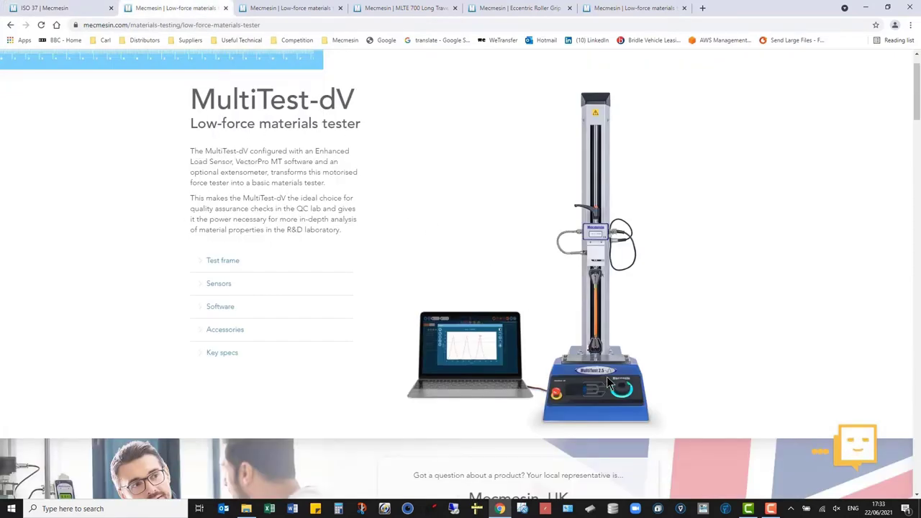
# - View the load sensor, MLTE 700 extensometer, Eccentric Roller Grip and VectorPro MT pages in turn
pyautogui.click(308, 13)
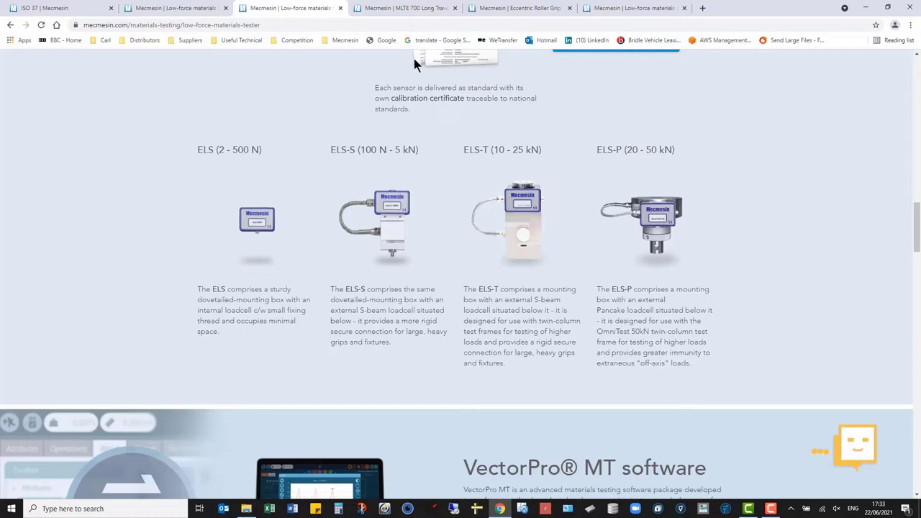
pyautogui.click(411, 13)
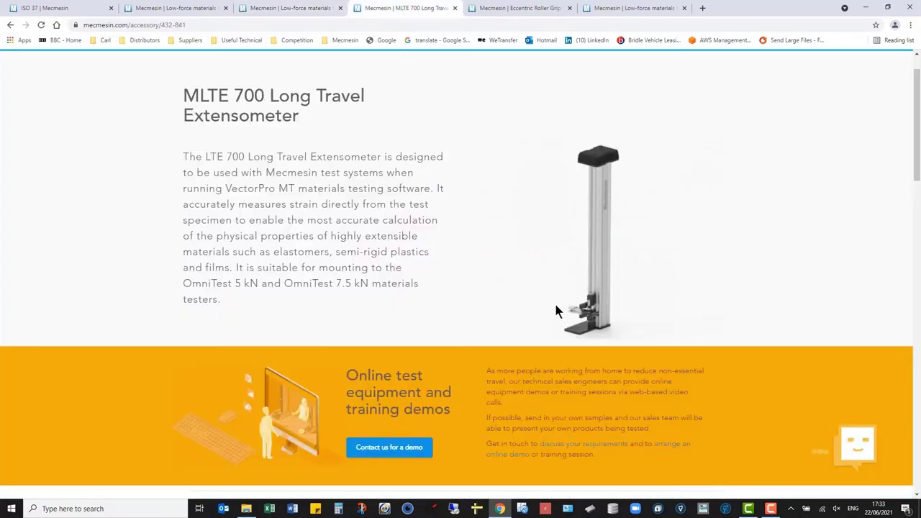
pyautogui.click(507, 16)
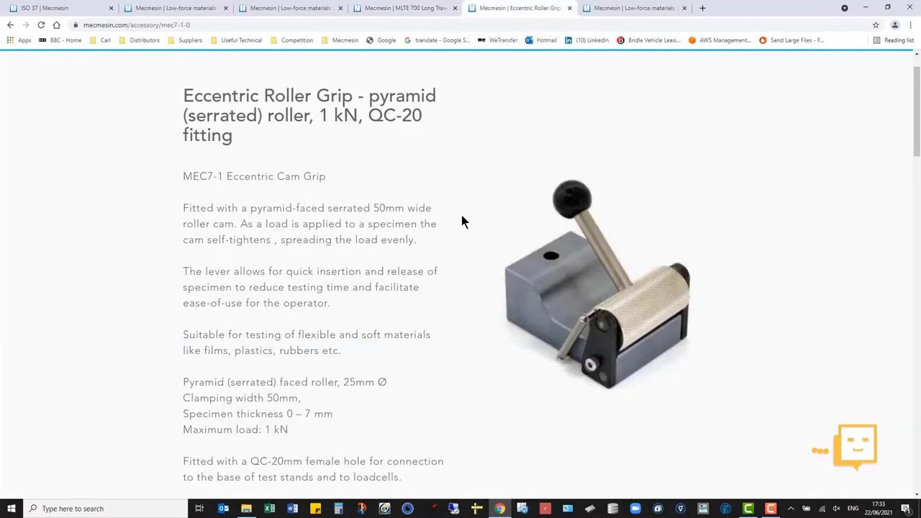
pyautogui.click(614, 9)
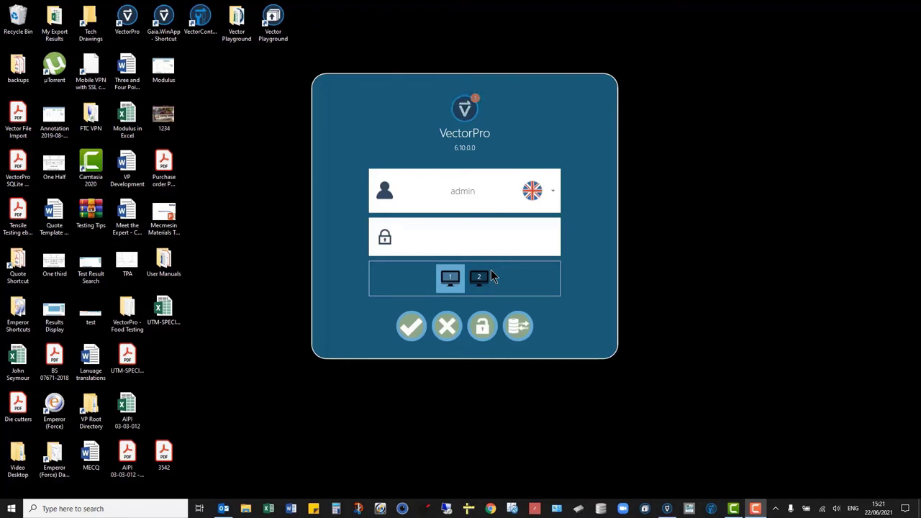
# - Log in to VectorPro with the password and open the ASTM D412 test method for editing
pyautogui.click(503, 233)
pyautogui.write('•••••')
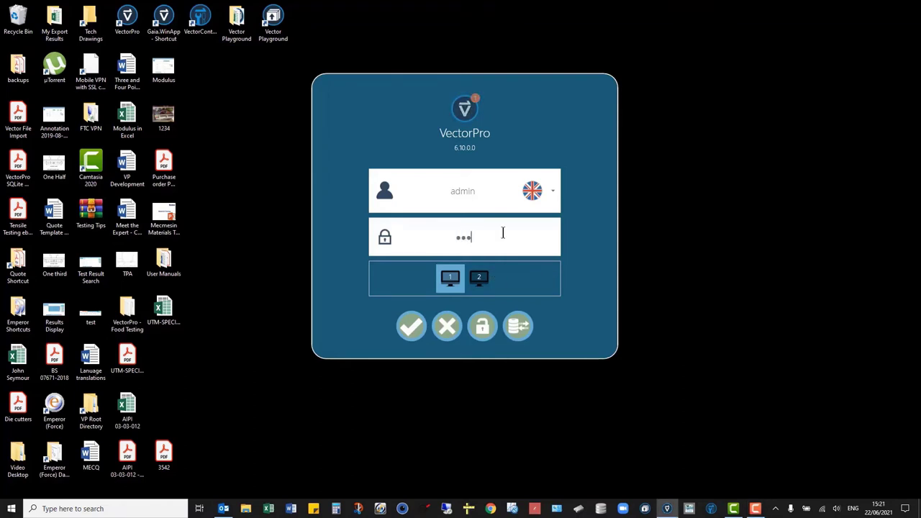
pyautogui.press('Return')
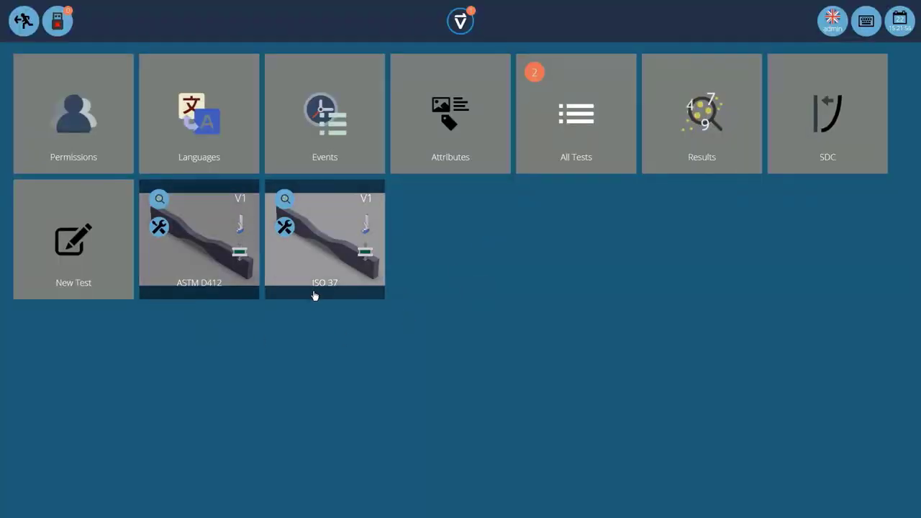
pyautogui.click(159, 227)
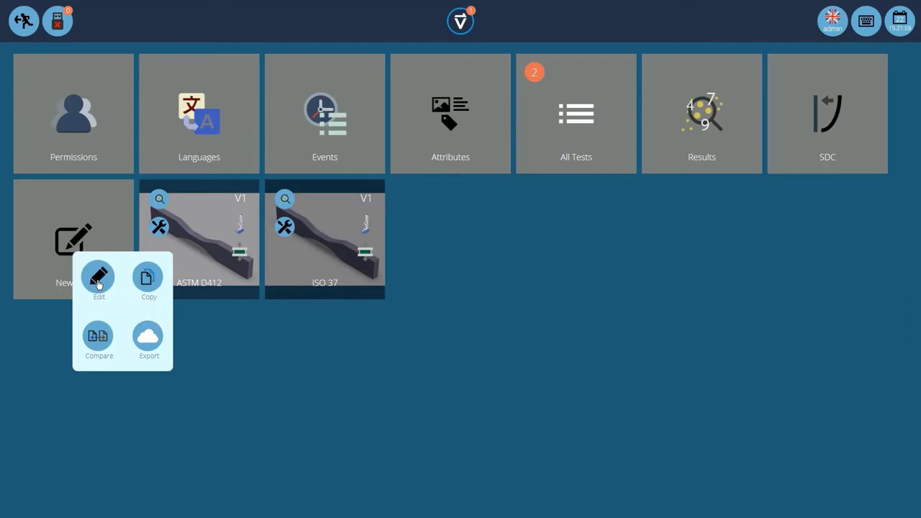
pyautogui.click(98, 279)
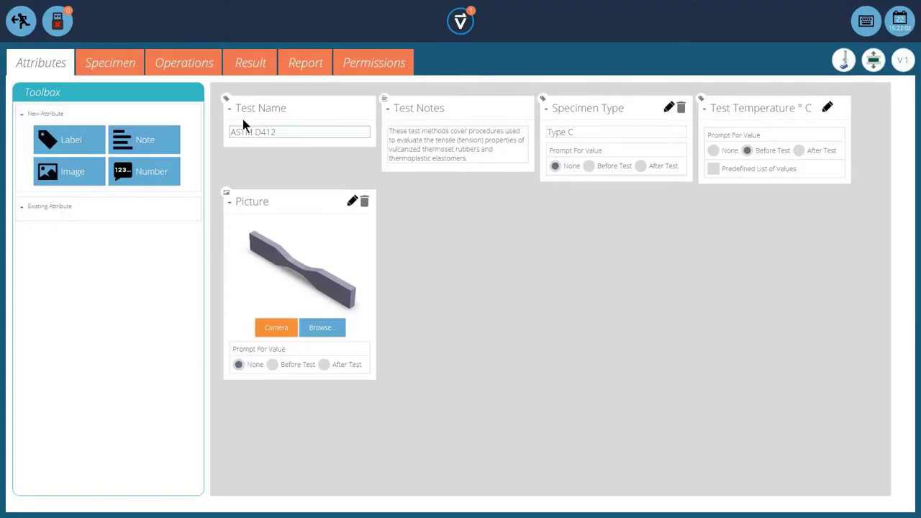
pyautogui.click(408, 128)
# - Review the Type C Dumbbell specimen name, width and 50 mm gauge length
pyautogui.click(119, 64)
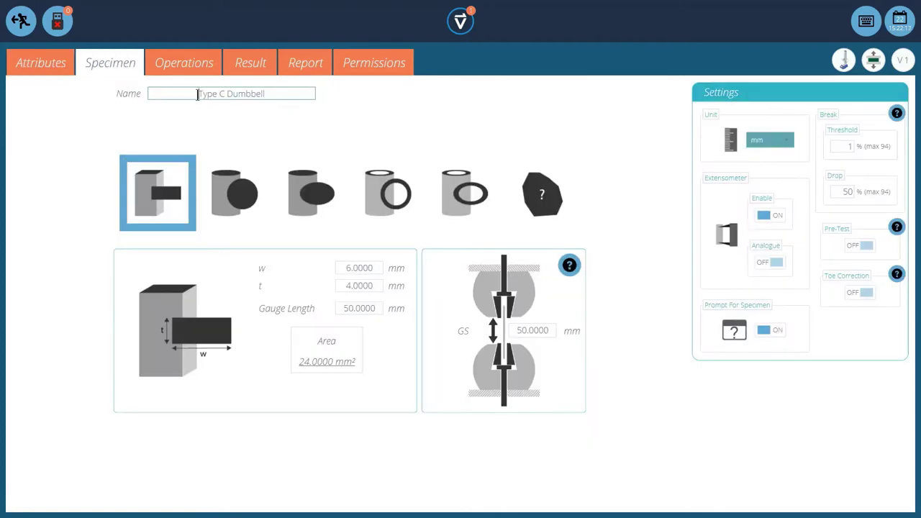
pyautogui.moveTo(198, 95); pyautogui.dragTo(272, 94)
pyautogui.click(272, 94)
pyautogui.click(147, 198)
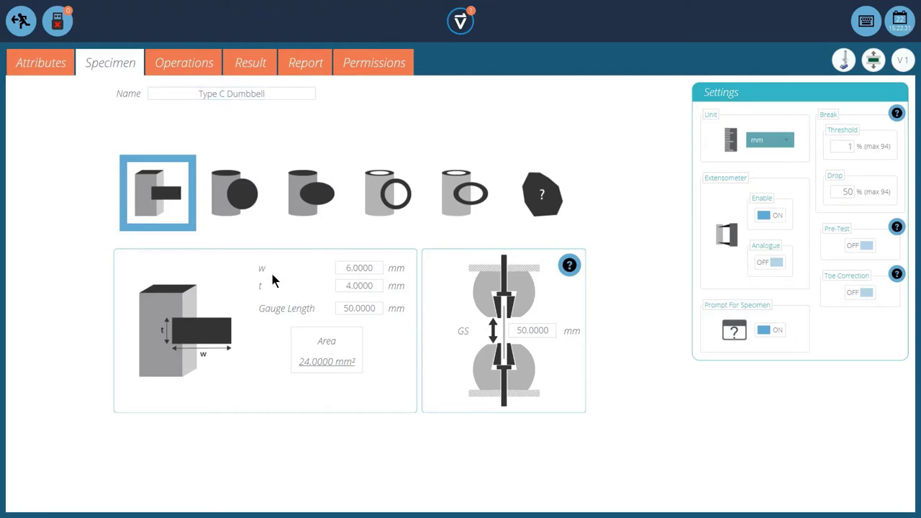
pyautogui.click(372, 268)
pyautogui.click(376, 309)
# - Check the break threshold and 50 break drop, and toggle the extensometer off and back on
pyautogui.click(848, 148)
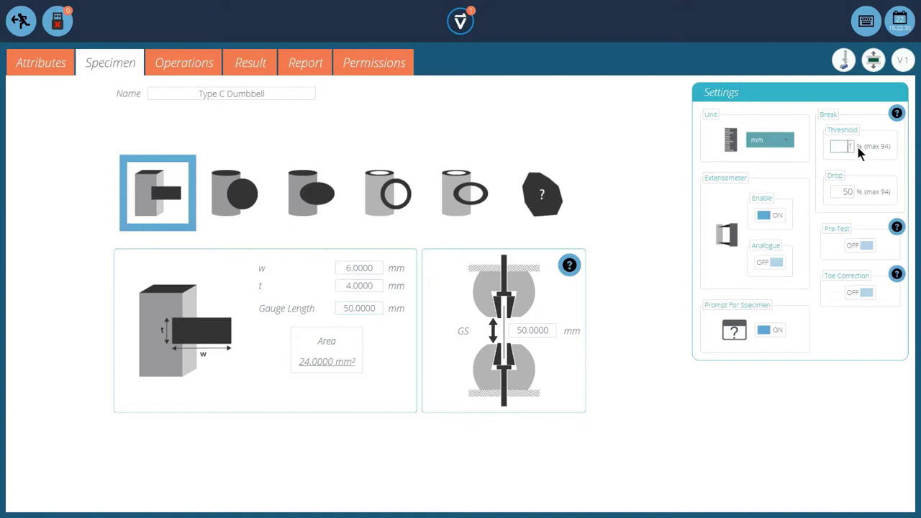
pyautogui.click(842, 192)
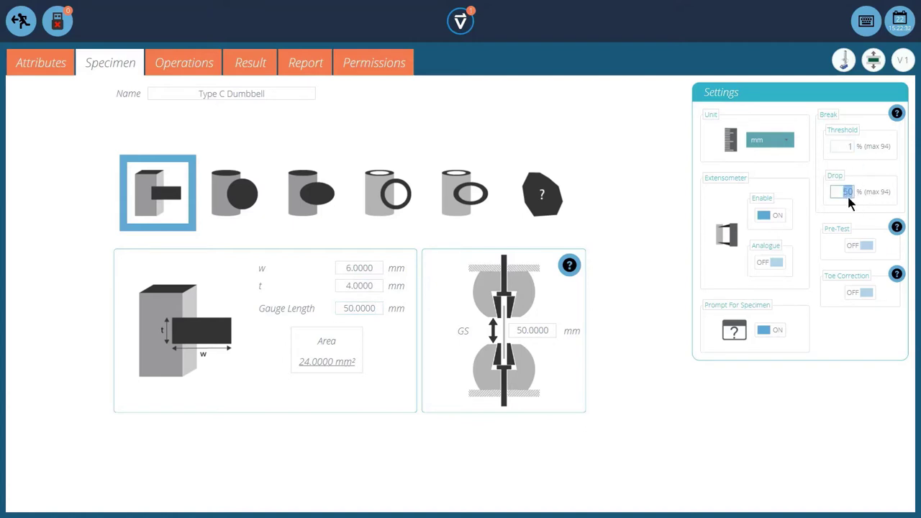
pyautogui.click(771, 221)
pyautogui.click(770, 221)
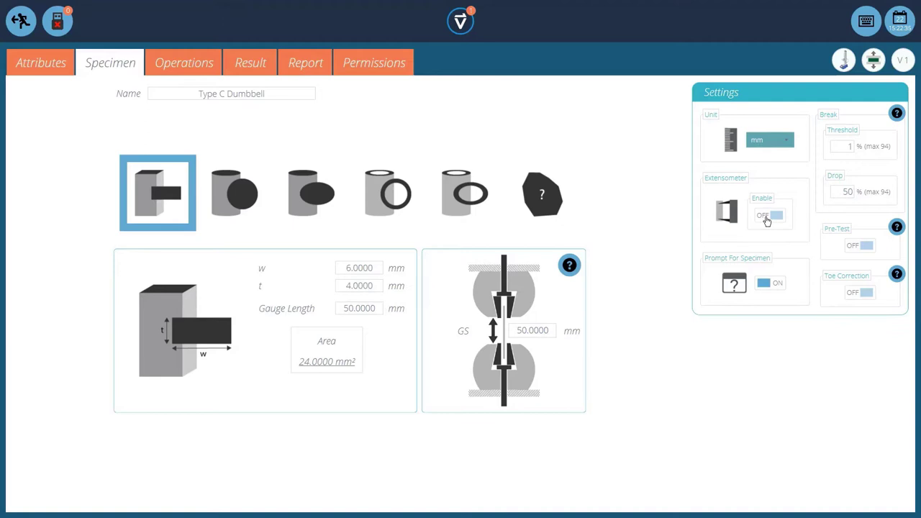
pyautogui.click(766, 221)
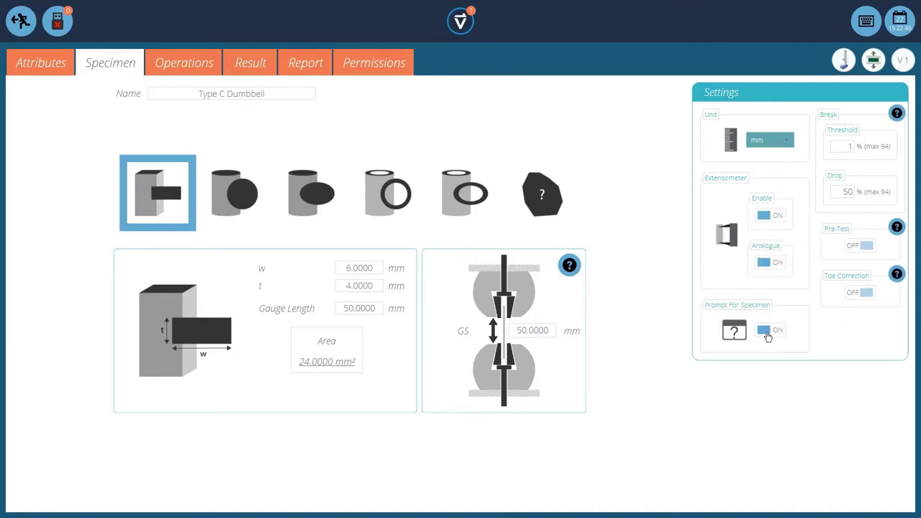
# - Verify timeline step 2 runs at 500 mm/min, then go to the Result calculations
pyautogui.click(188, 70)
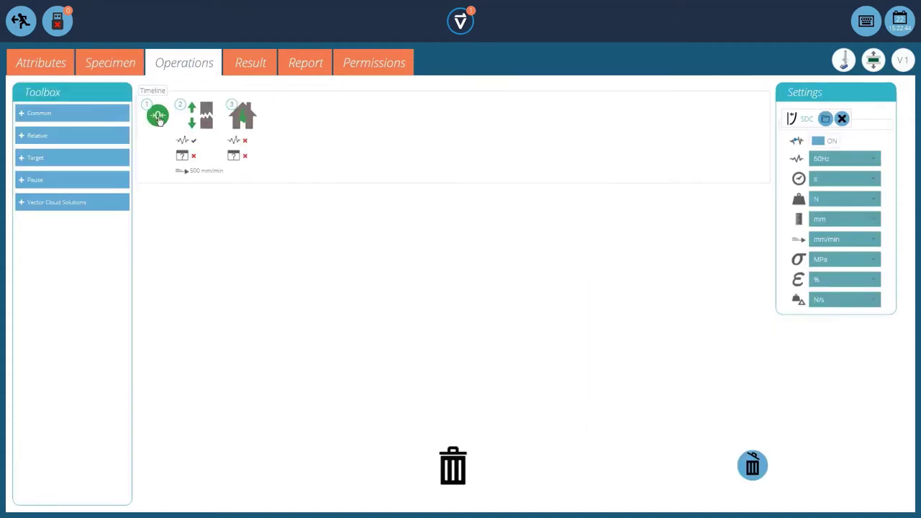
pyautogui.moveTo(195, 173)
pyautogui.click(216, 114)
pyautogui.click(482, 300)
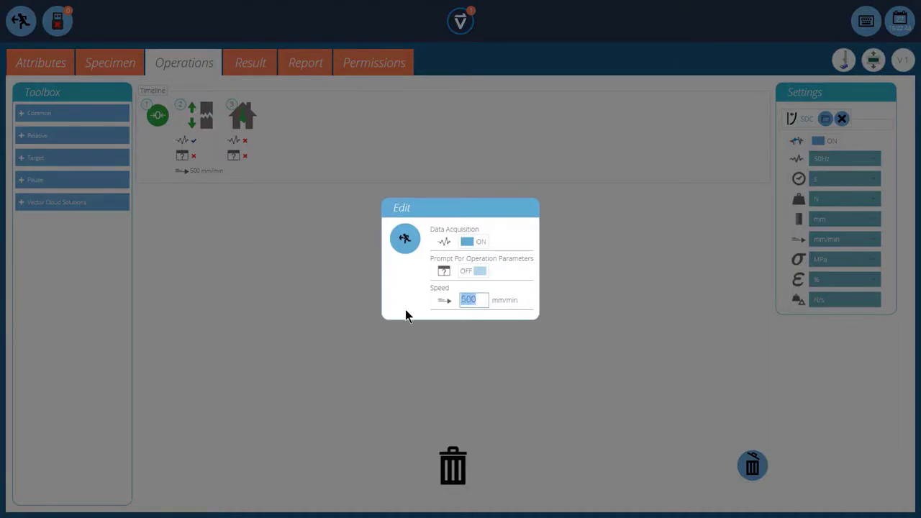
pyautogui.click(403, 239)
pyautogui.moveTo(234, 139)
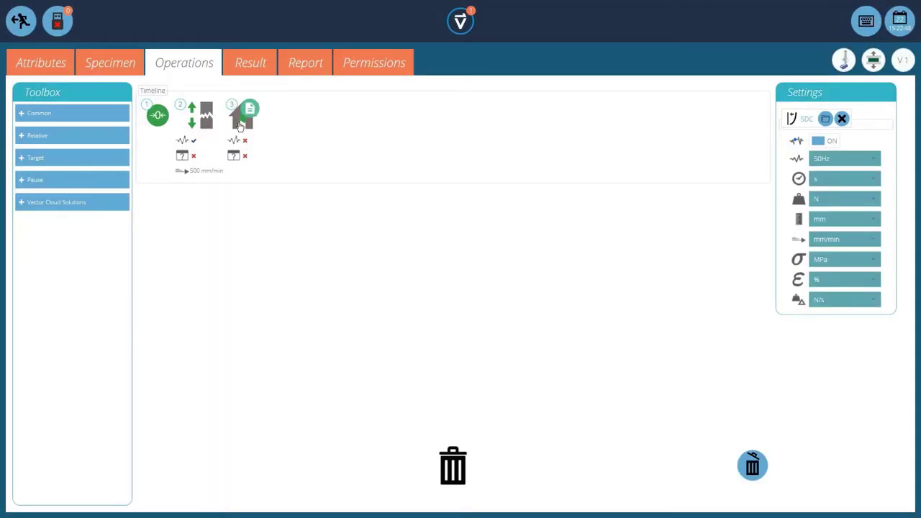
pyautogui.click(245, 64)
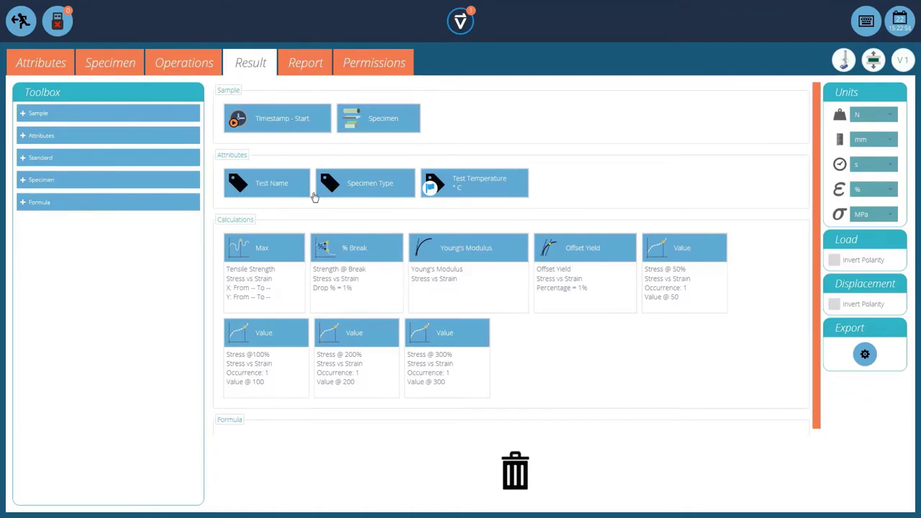
# - Review the Tensile Strength and Strength @ Break calculation settings without changing them
pyautogui.moveTo(259, 273)
pyautogui.click(294, 250)
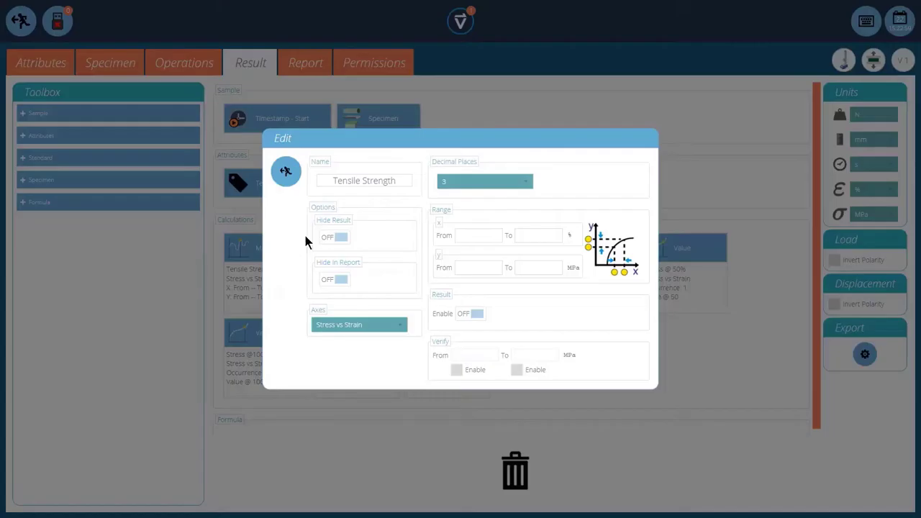
pyautogui.moveTo(327, 181); pyautogui.dragTo(398, 181)
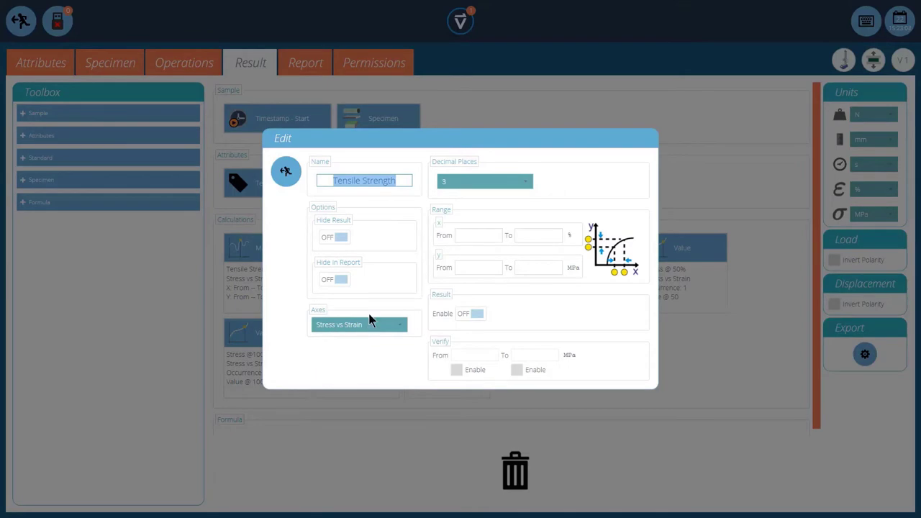
pyautogui.click(288, 174)
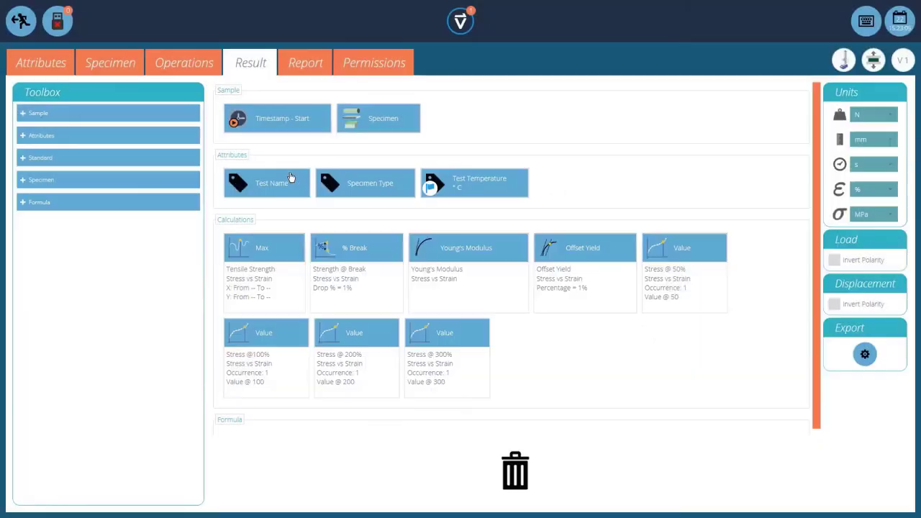
pyautogui.click(393, 250)
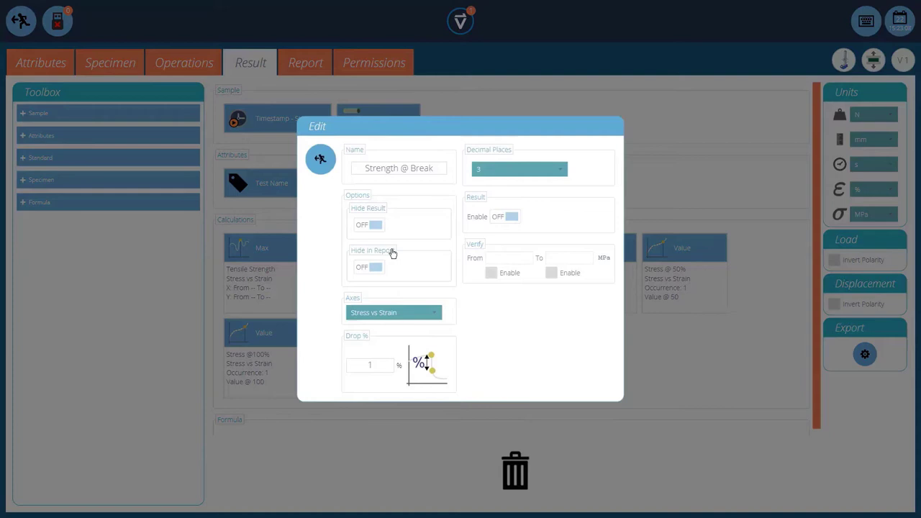
pyautogui.moveTo(357, 168); pyautogui.dragTo(432, 169)
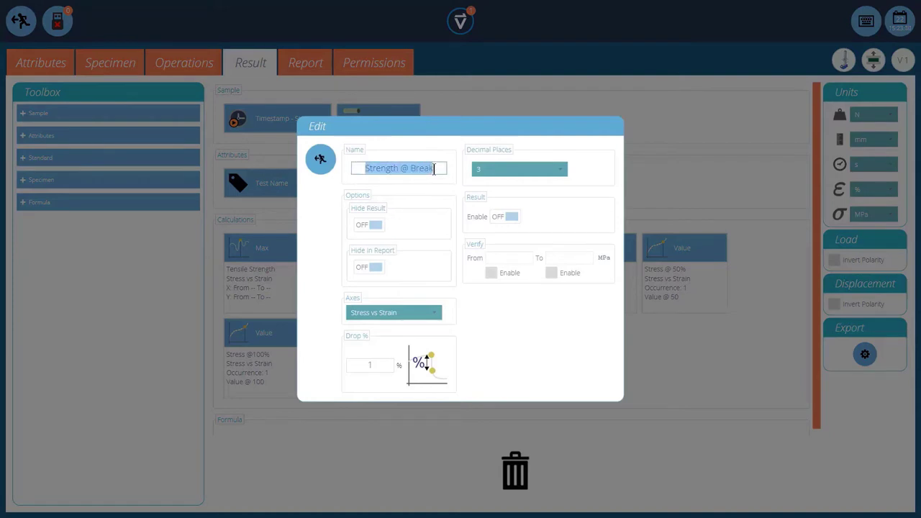
pyautogui.click(371, 365)
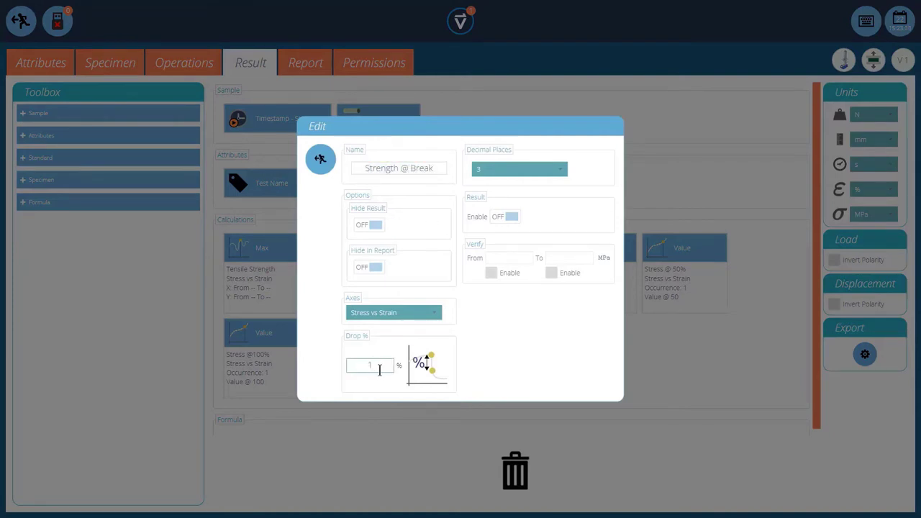
pyautogui.click(321, 159)
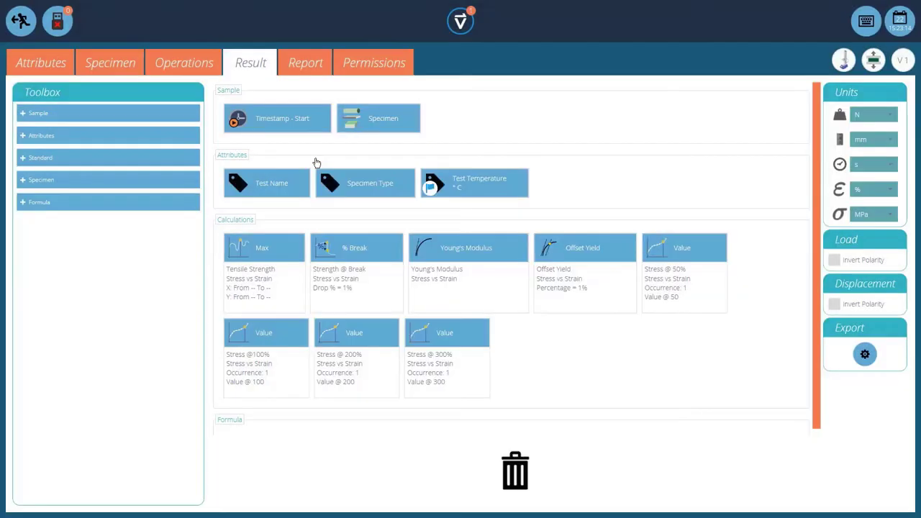
# - Check Young's Modulus and the 1% Offset Yield settings on Stress vs Strain
pyautogui.click(516, 248)
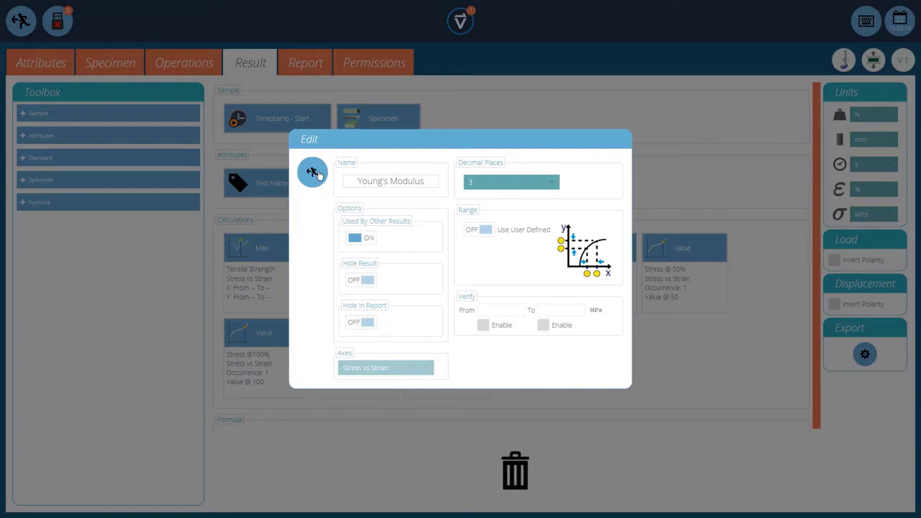
pyautogui.click(318, 171)
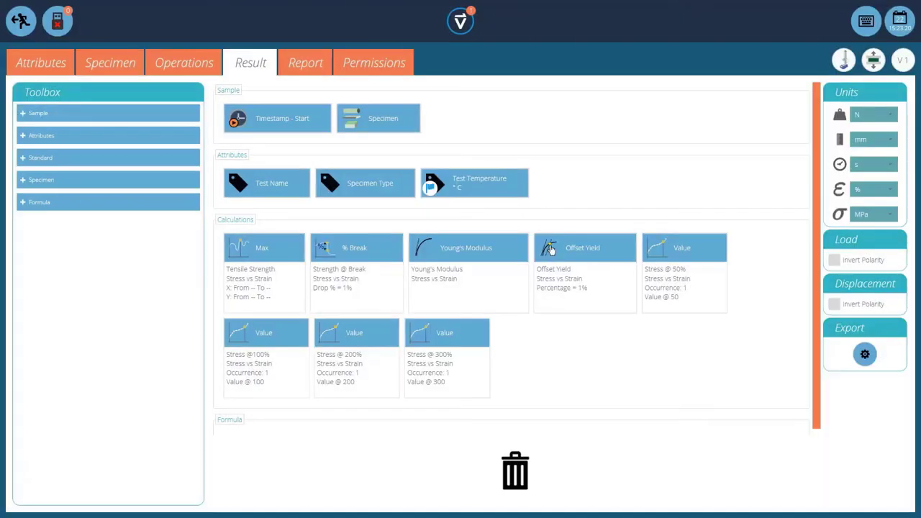
pyautogui.click(622, 252)
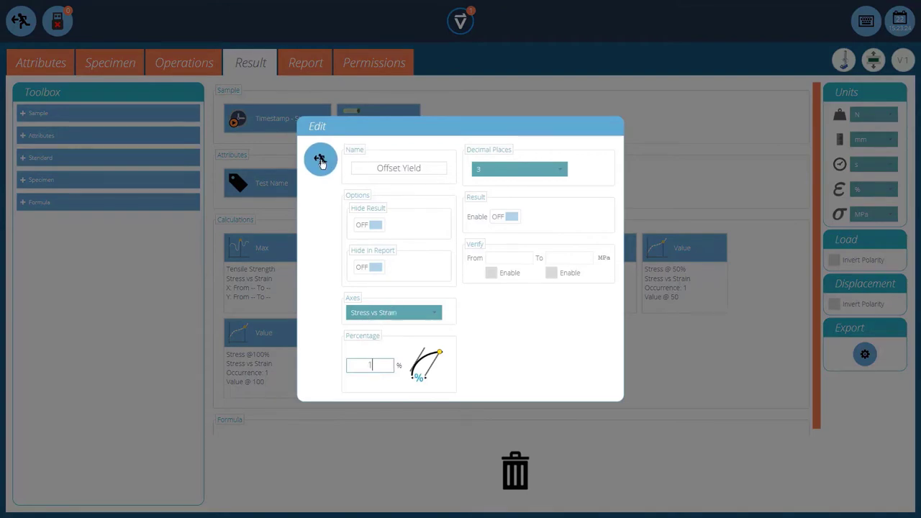
pyautogui.click(321, 163)
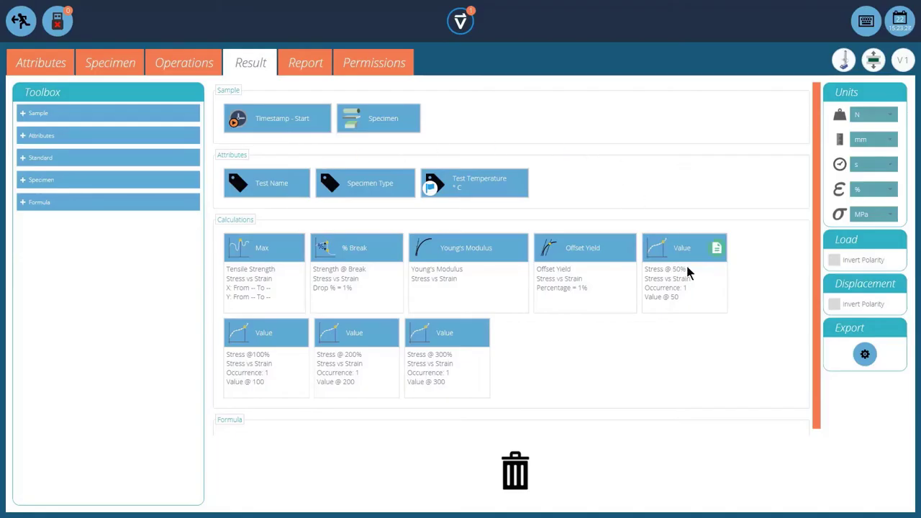
pyautogui.click(715, 248)
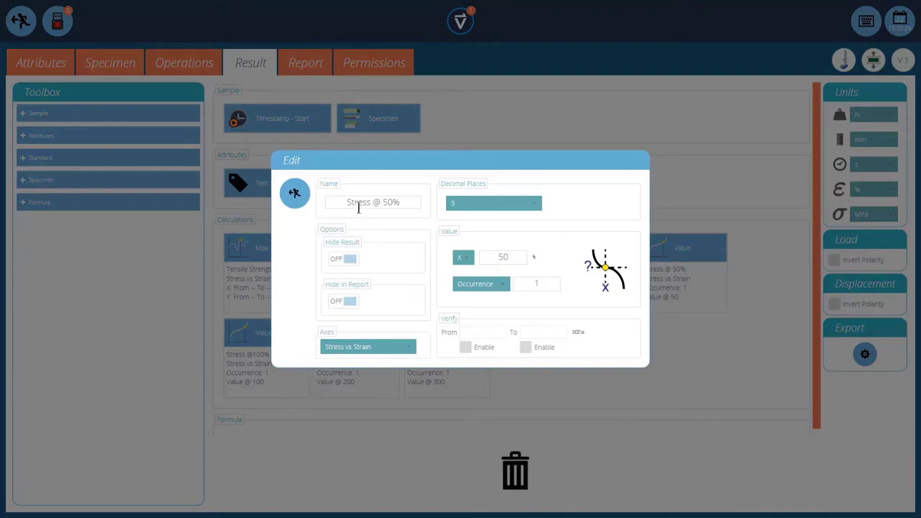
pyautogui.click(358, 205)
pyautogui.moveTo(347, 203); pyautogui.dragTo(396, 216)
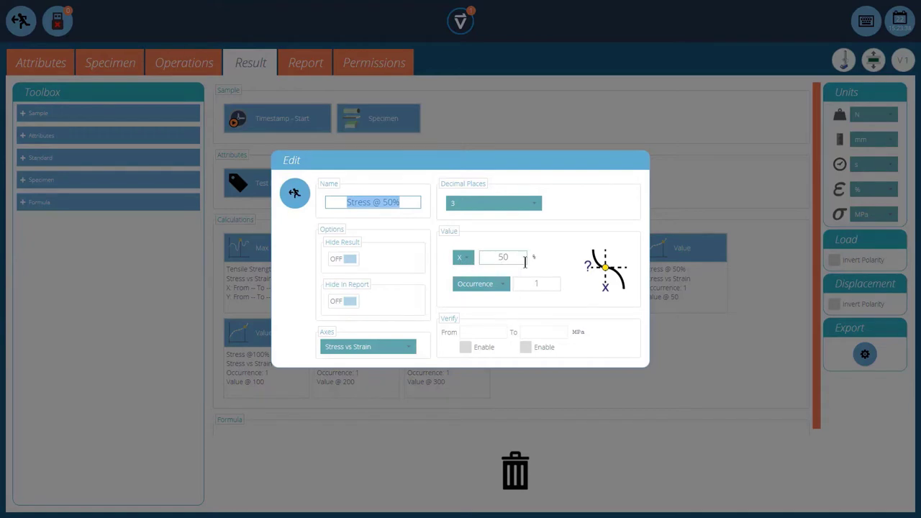
pyautogui.click(536, 284)
pyautogui.click(299, 195)
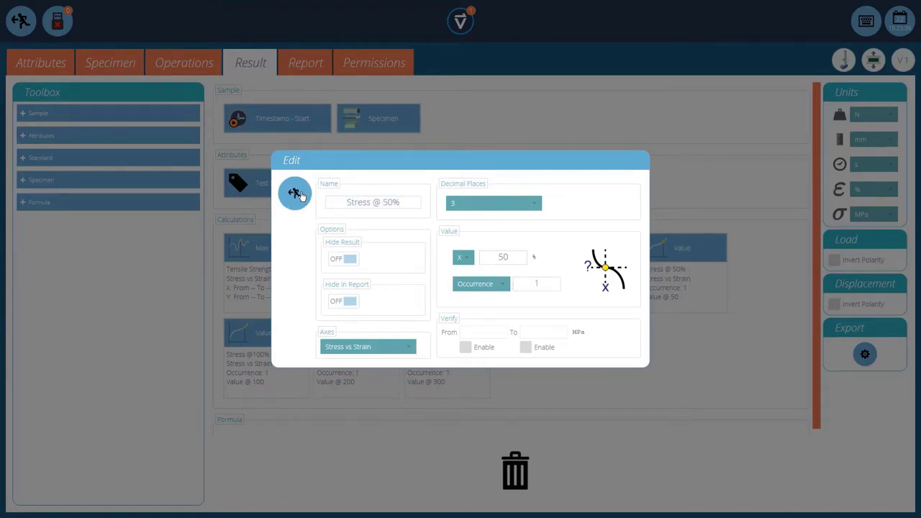
pyautogui.click(298, 334)
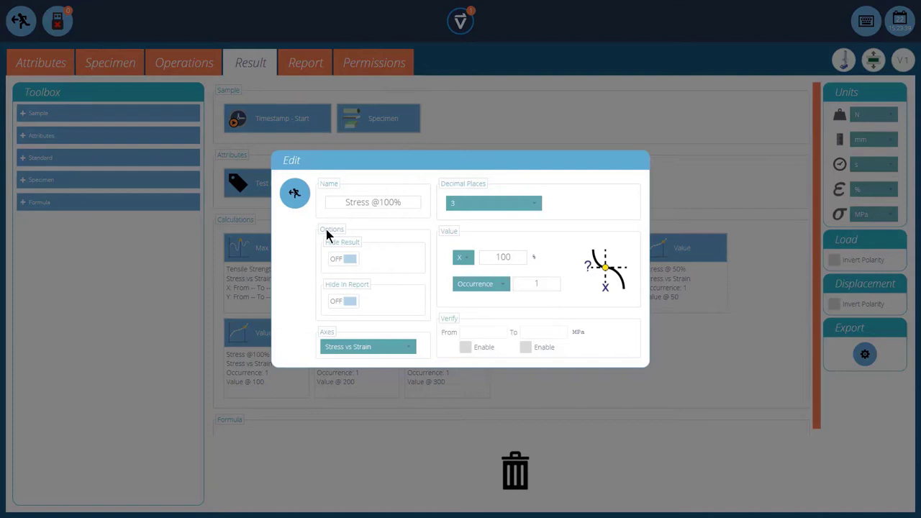
pyautogui.moveTo(334, 203); pyautogui.dragTo(415, 201)
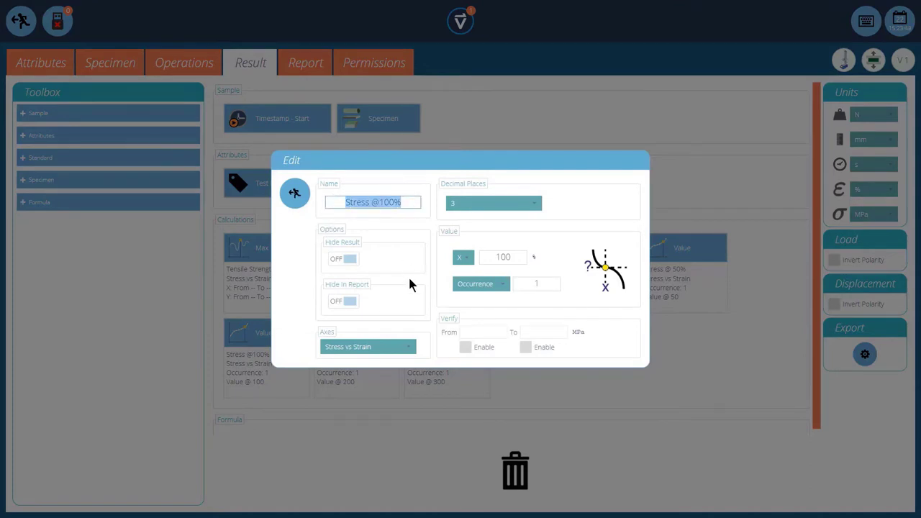
pyautogui.click(515, 260)
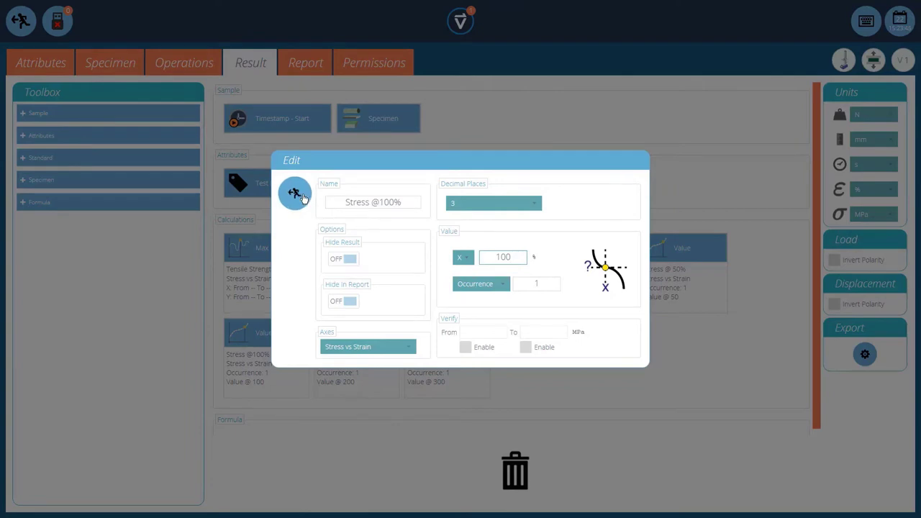
pyautogui.click(295, 192)
pyautogui.click(389, 335)
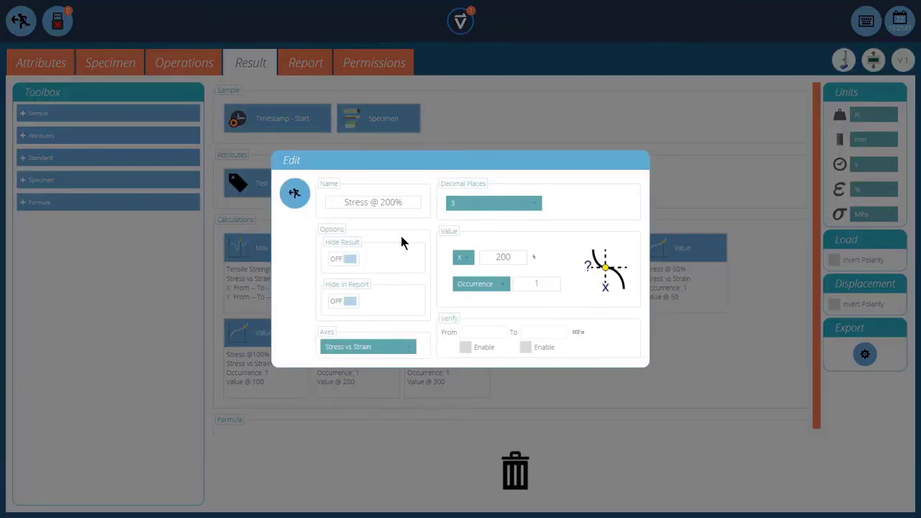
pyautogui.moveTo(344, 202); pyautogui.dragTo(403, 202)
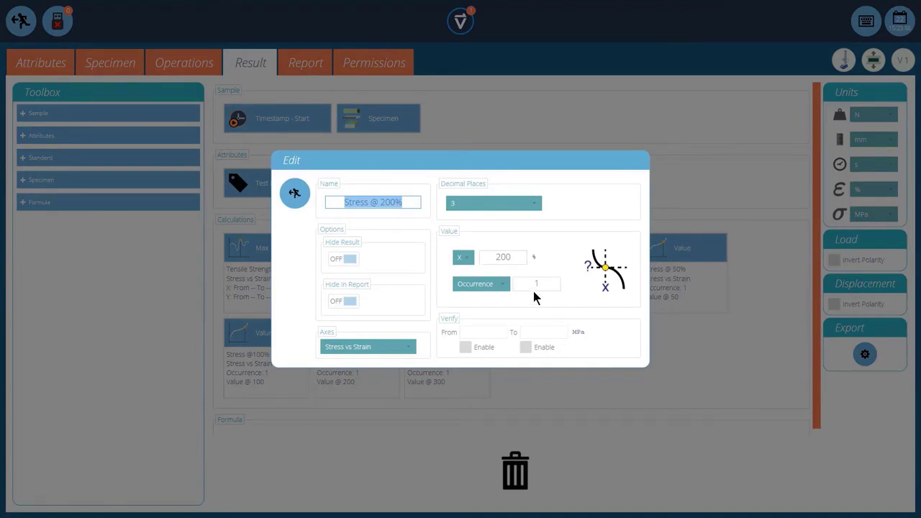
pyautogui.click(295, 196)
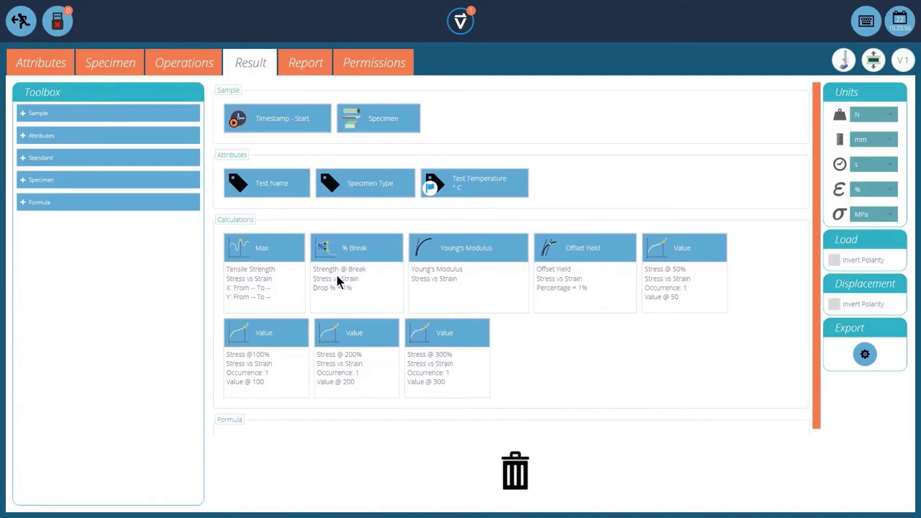
pyautogui.click(479, 332)
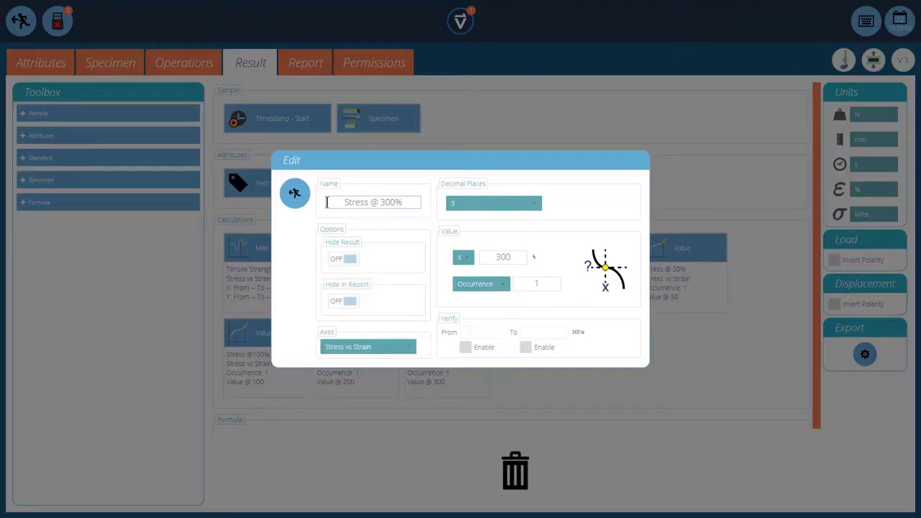
pyautogui.moveTo(326, 202); pyautogui.dragTo(421, 206)
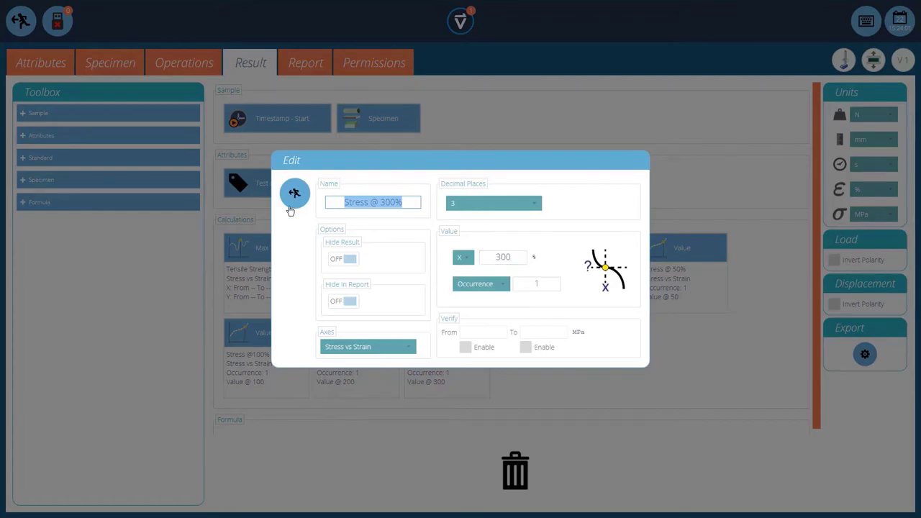
pyautogui.click(295, 194)
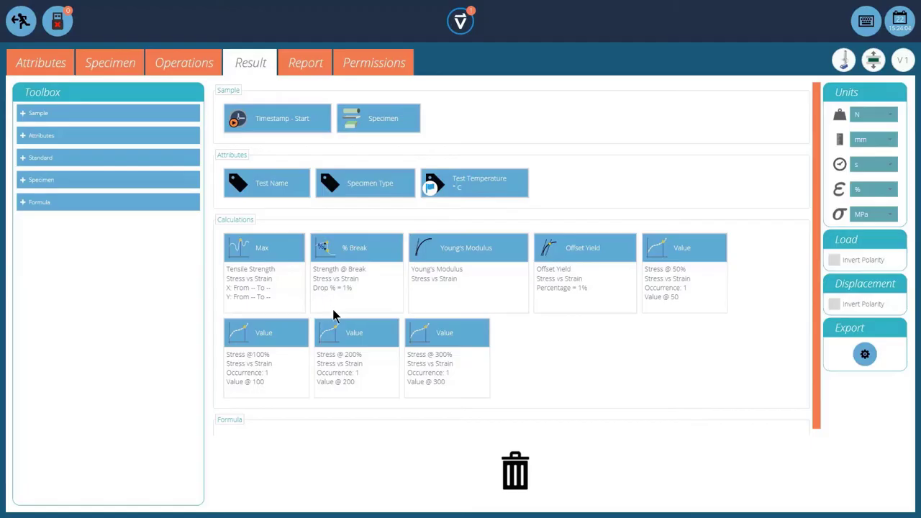
# - Save the ASTM D412 method changes and open the ISO 37 method for editing
pyautogui.click(20, 22)
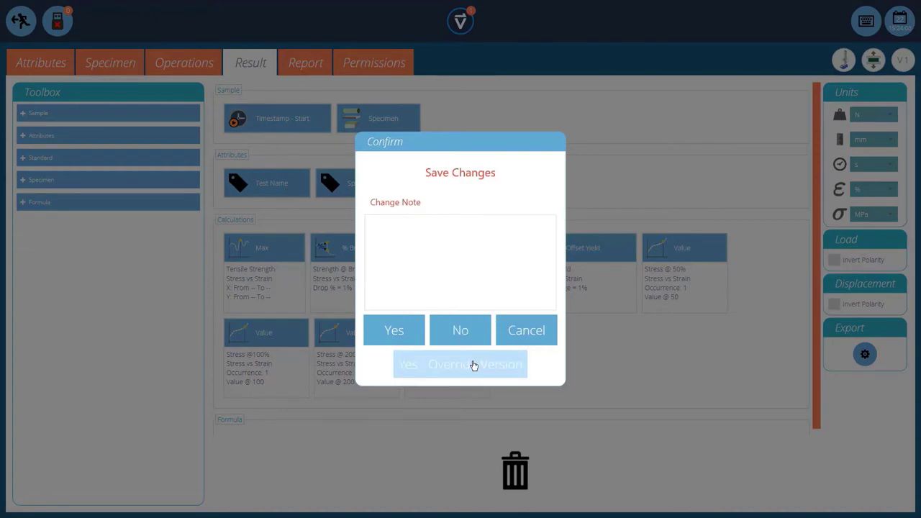
pyautogui.click(473, 365)
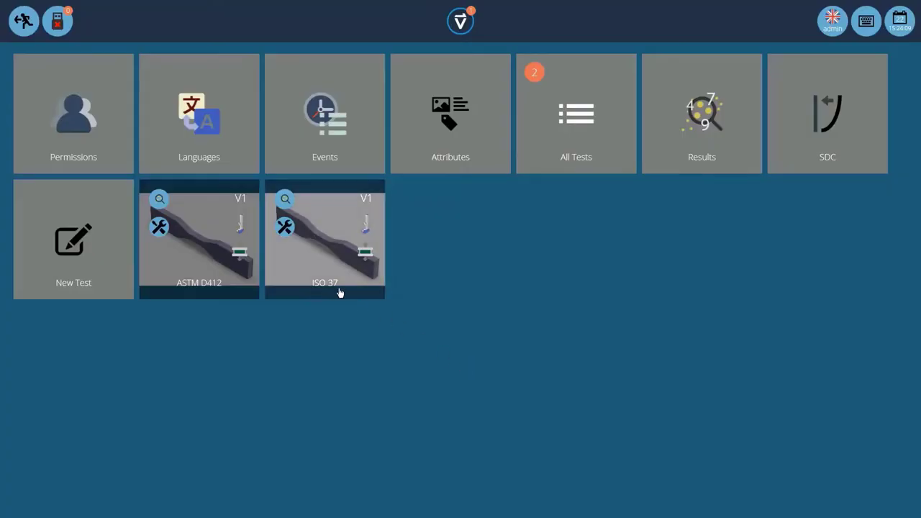
pyautogui.click(286, 228)
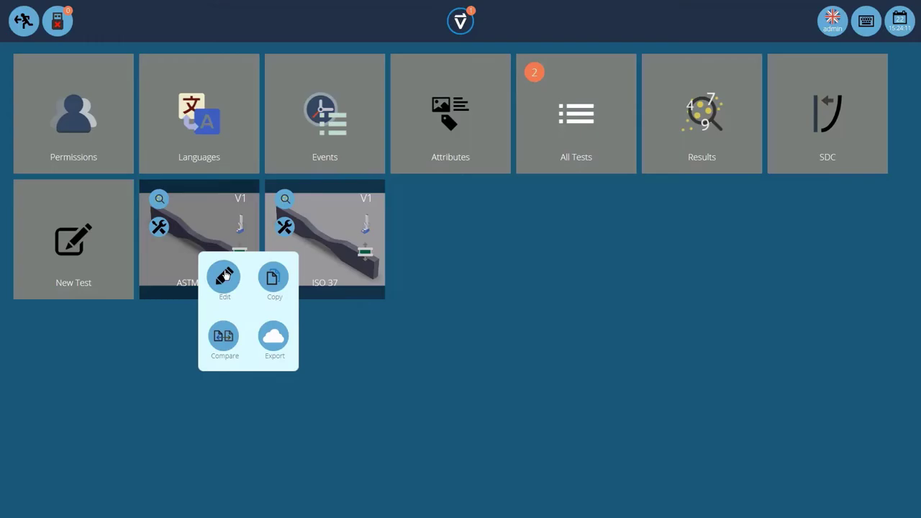
pyautogui.click(223, 277)
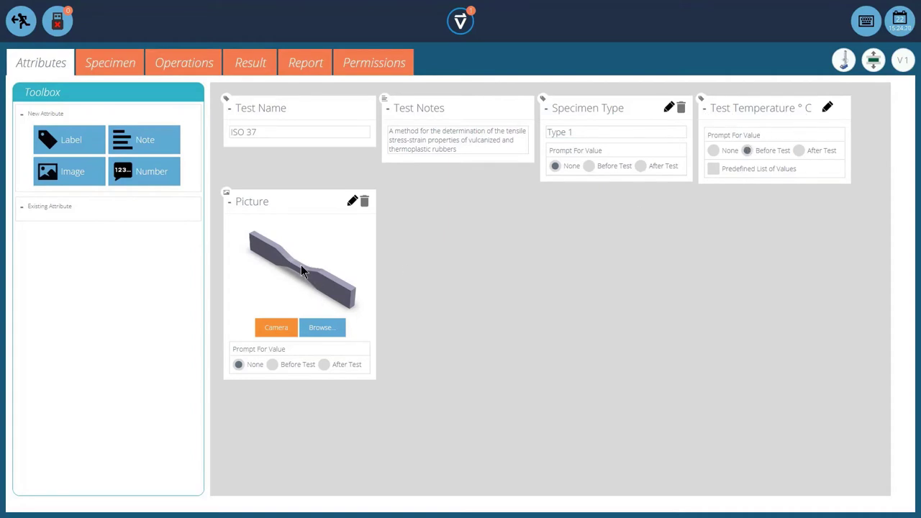
# - Confirm the Type 1 Dumbbell is 6.2 × 3.0 mm with 25 mm gauge, and enable the analogue extensometer
pyautogui.click(117, 68)
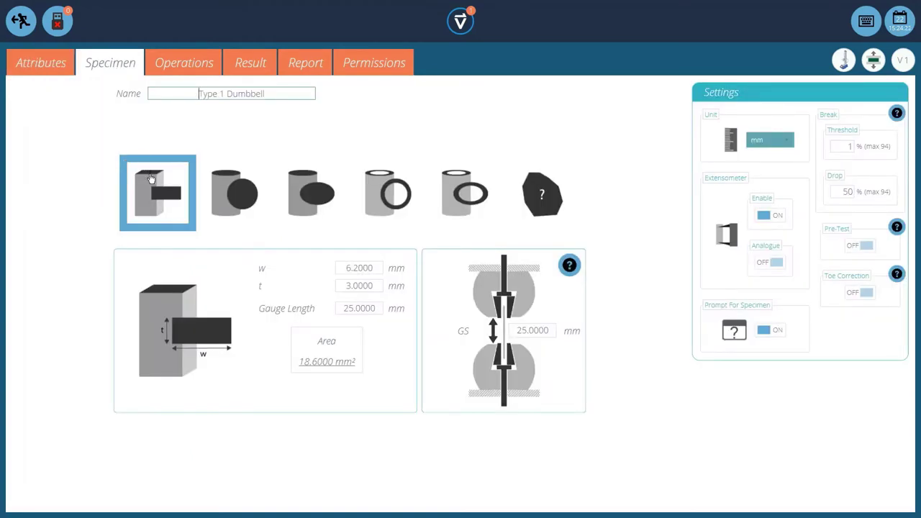
pyautogui.moveTo(184, 90); pyautogui.dragTo(293, 92)
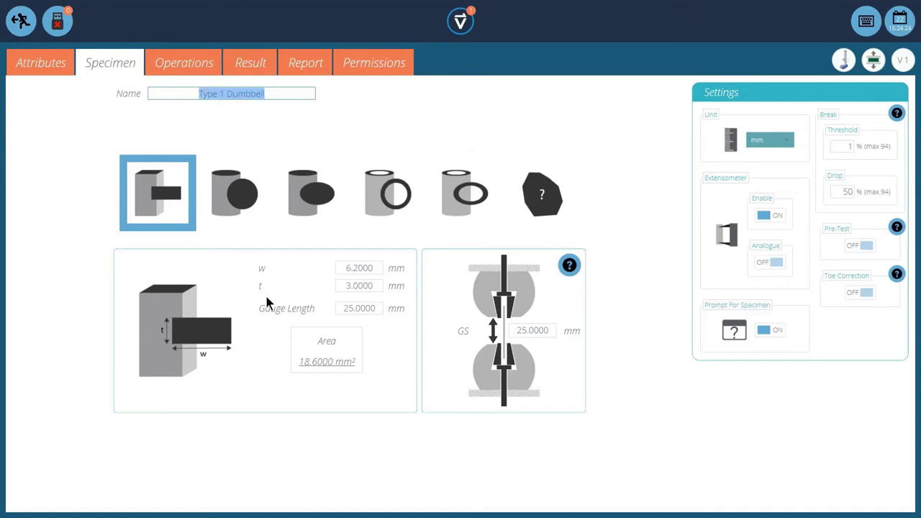
pyautogui.click(373, 267)
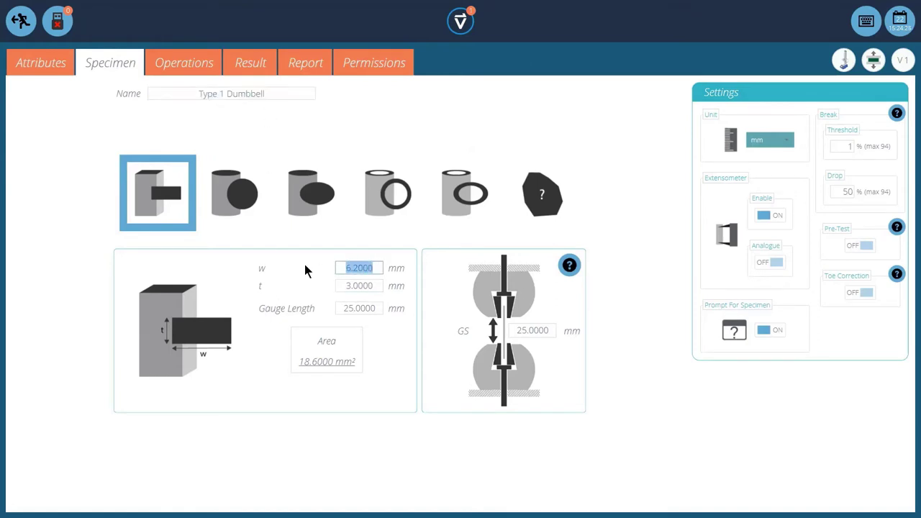
pyautogui.click(369, 285)
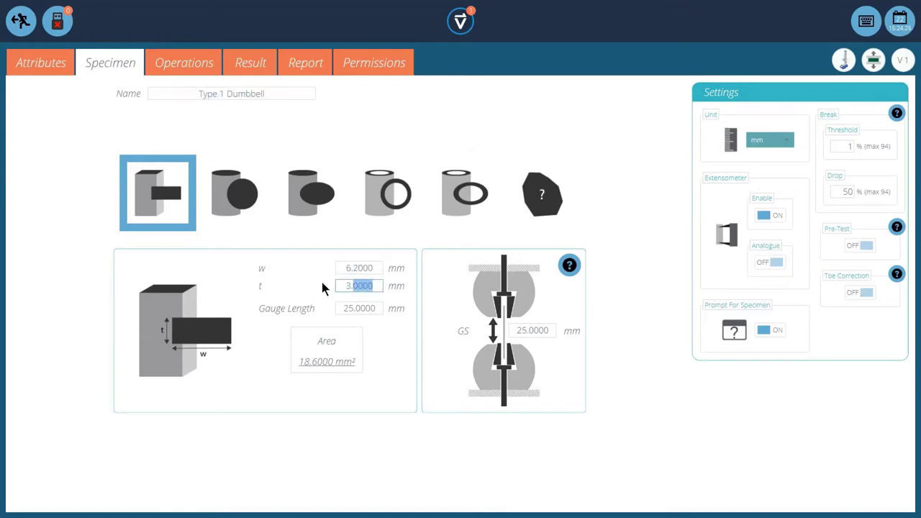
pyautogui.click(358, 309)
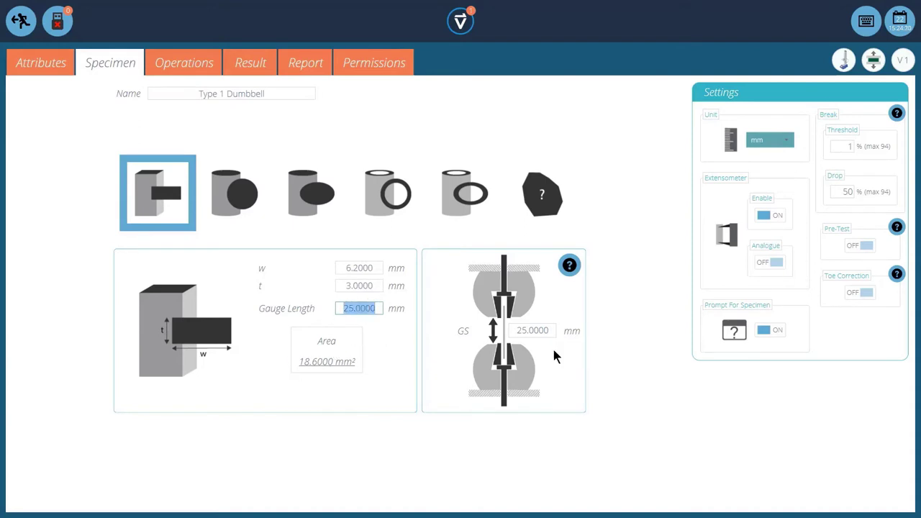
pyautogui.click(849, 146)
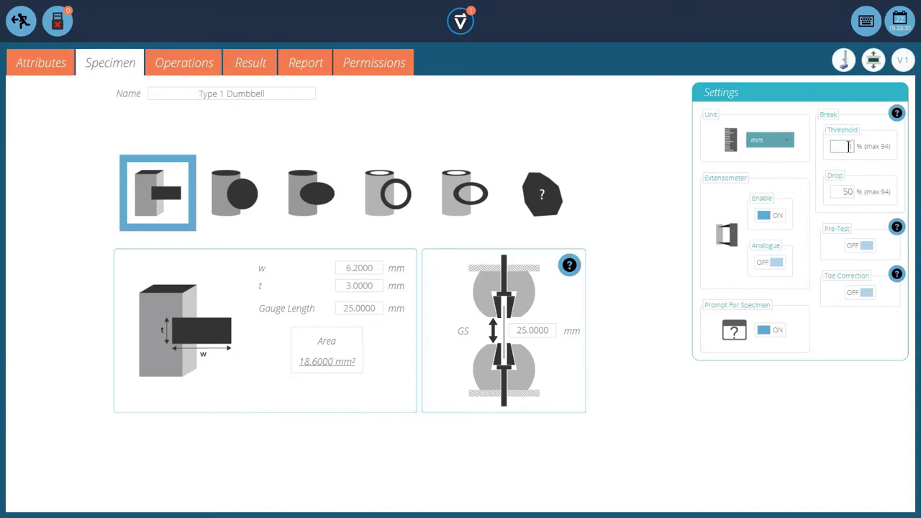
pyautogui.click(852, 191)
pyautogui.click(770, 265)
# - Review operation 2's 500 mm/min speed, then switch to the ISO 37 Result calculations
pyautogui.click(190, 67)
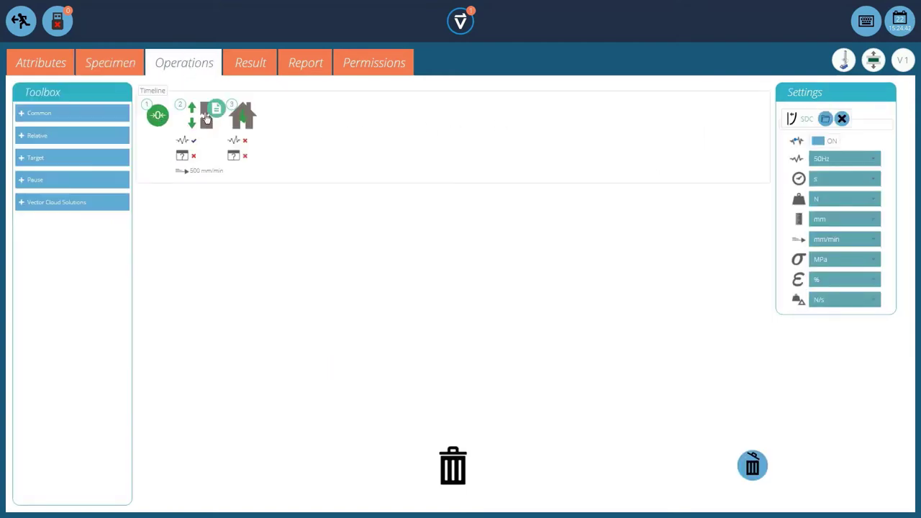
pyautogui.click(215, 109)
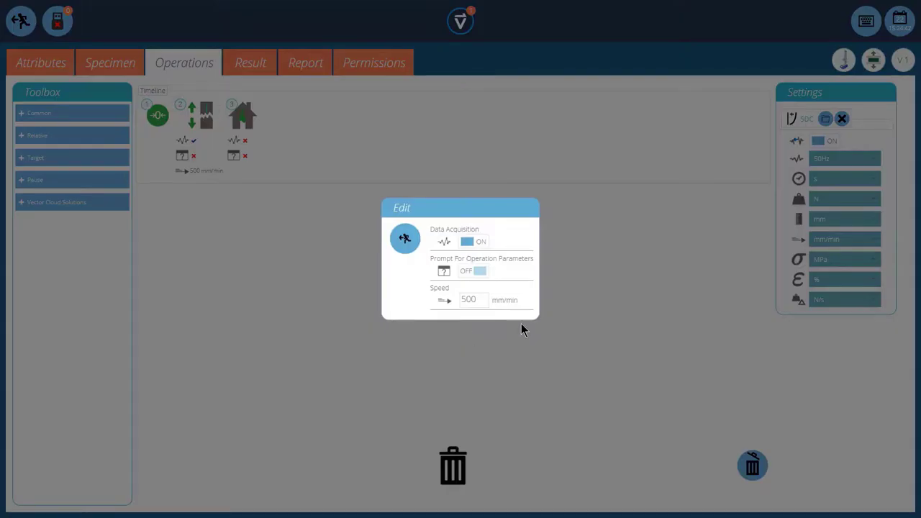
pyautogui.click(408, 246)
pyautogui.click(261, 66)
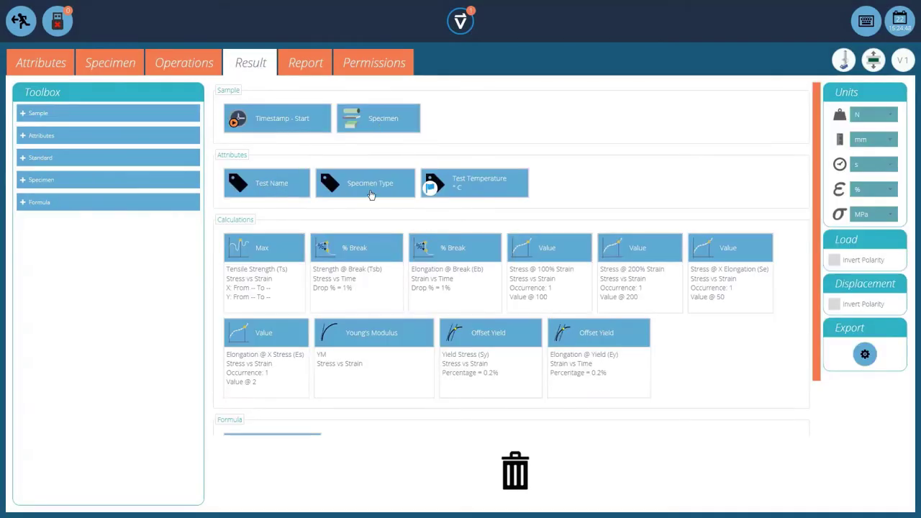
# - Review the Tensile Strength (Ts), Strength @ Break (Tsb) and Elongation @ Break (Eb) settings unchanged
pyautogui.doubleClick(296, 248)
pyautogui.moveTo(404, 179); pyautogui.dragTo(304, 180)
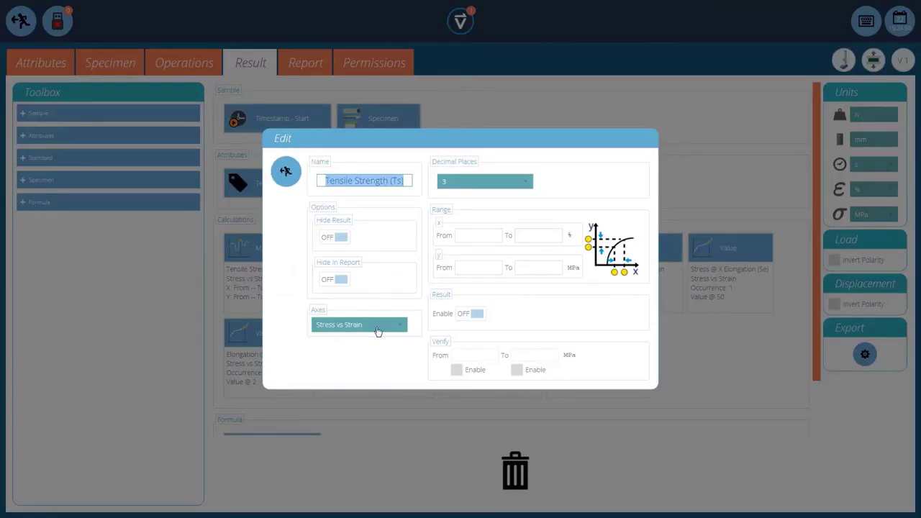
pyautogui.click(285, 173)
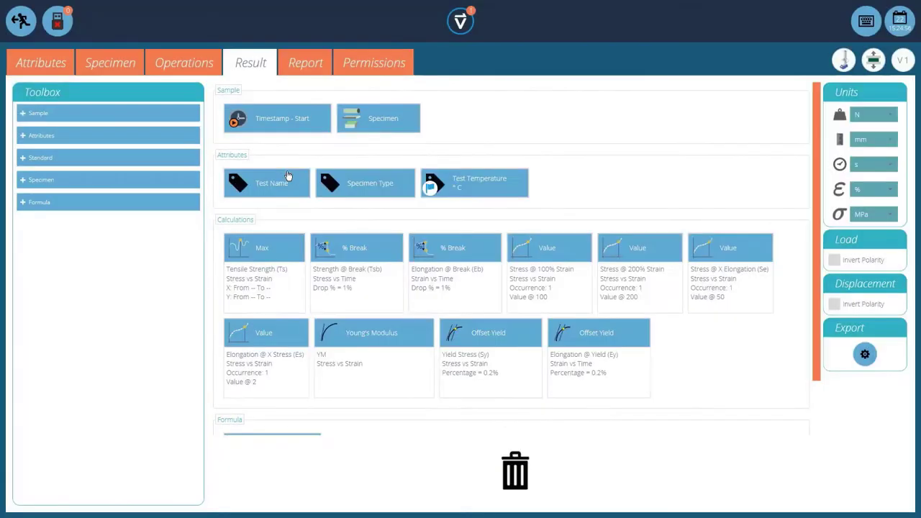
pyautogui.click(393, 249)
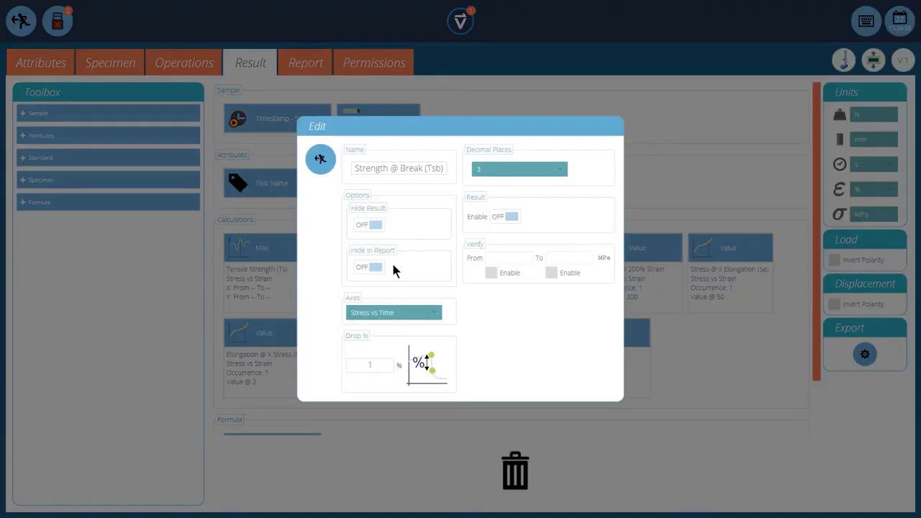
pyautogui.moveTo(358, 172); pyautogui.dragTo(458, 174)
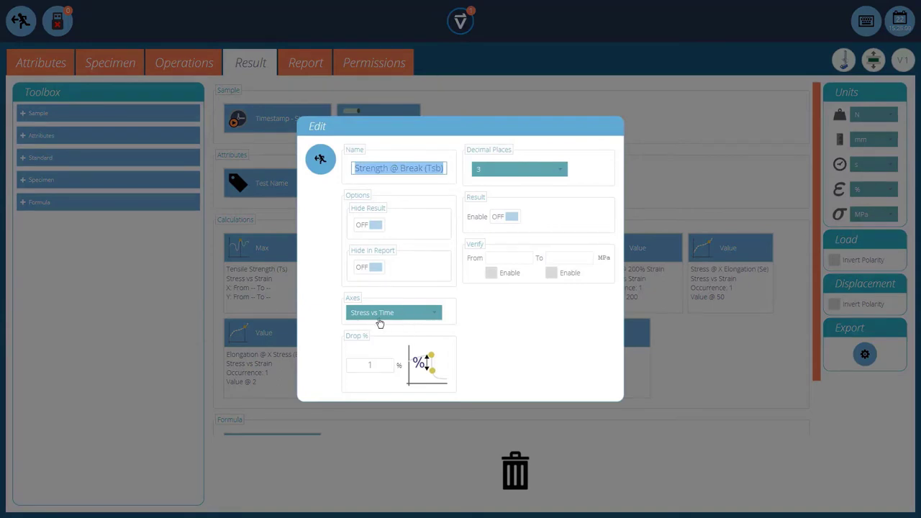
pyautogui.click(320, 159)
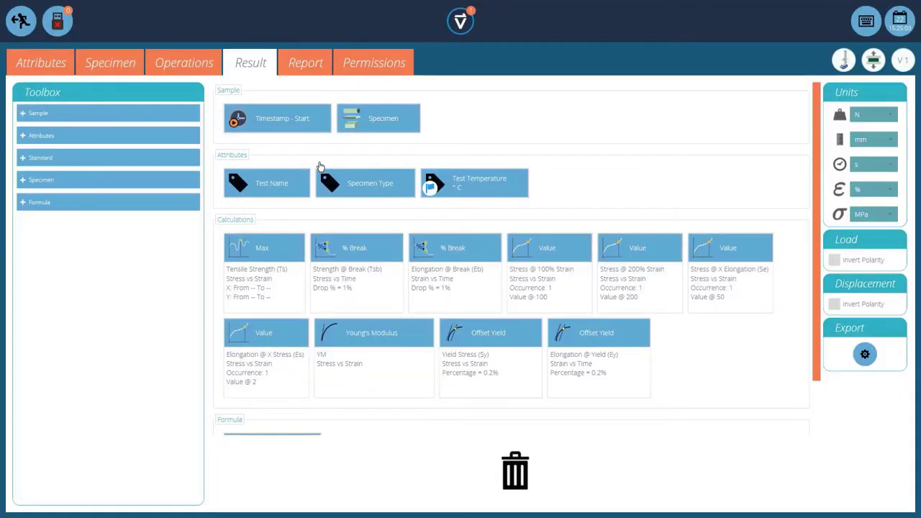
pyautogui.click(488, 249)
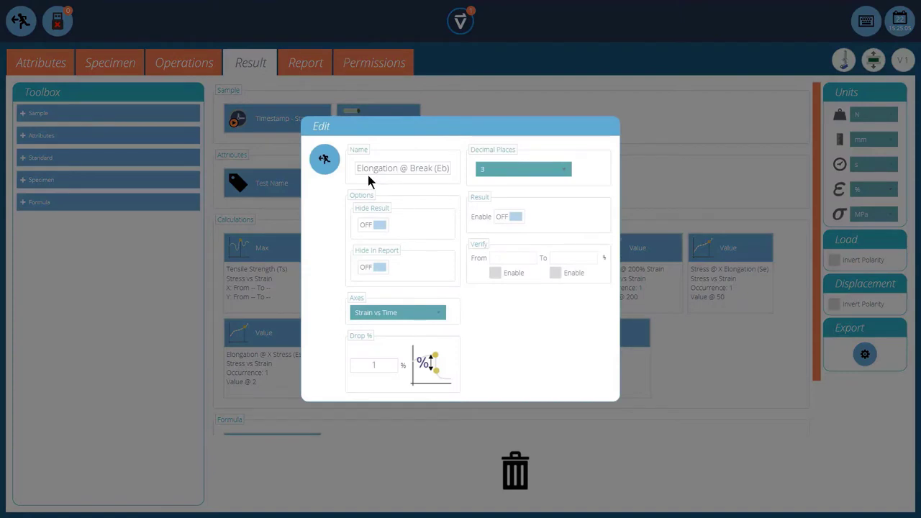
pyautogui.moveTo(357, 169); pyautogui.dragTo(449, 168)
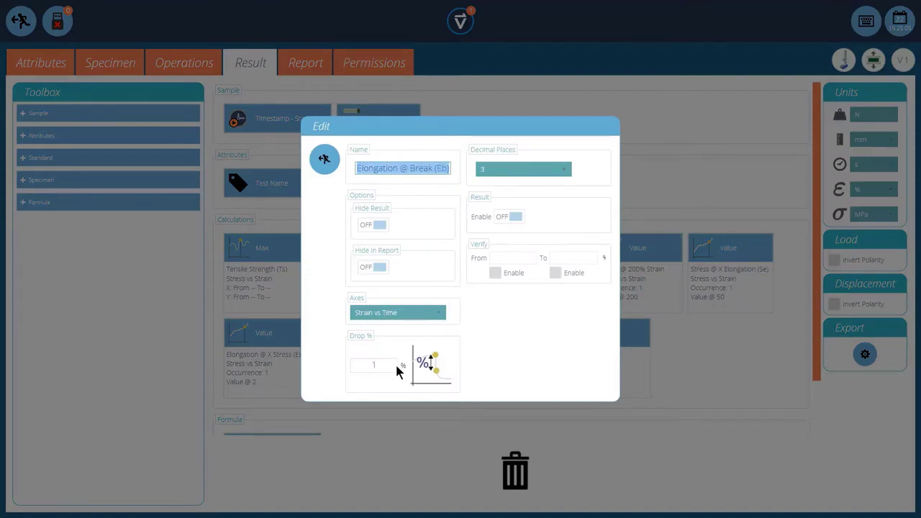
pyautogui.click(324, 160)
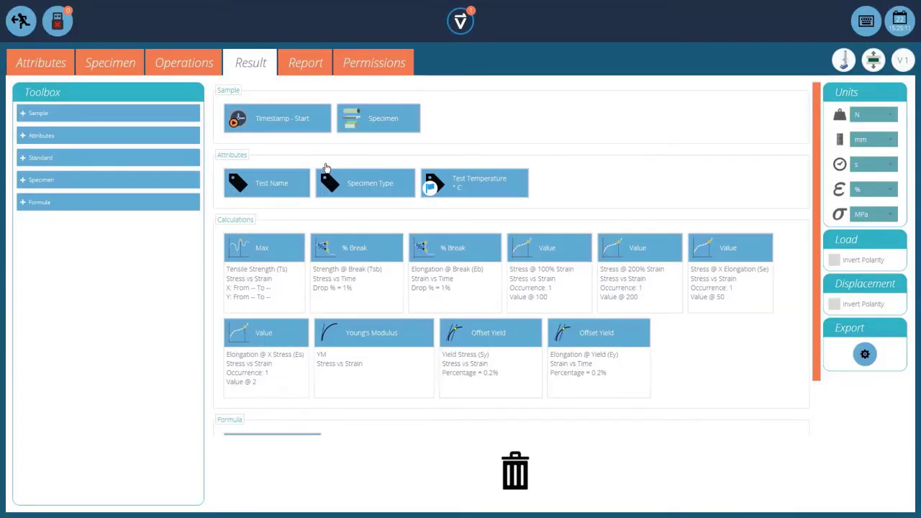
pyautogui.moveTo(579, 252)
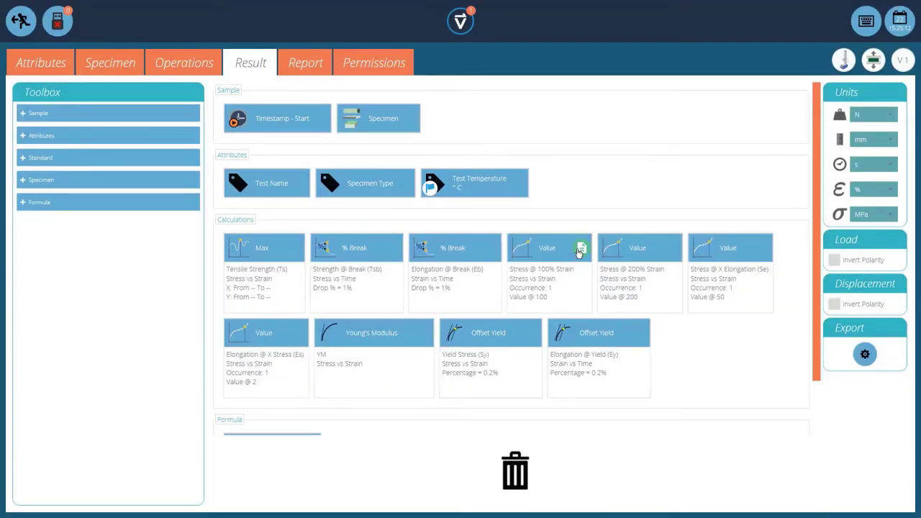
pyautogui.click(581, 250)
pyautogui.moveTo(419, 202); pyautogui.dragTo(327, 207)
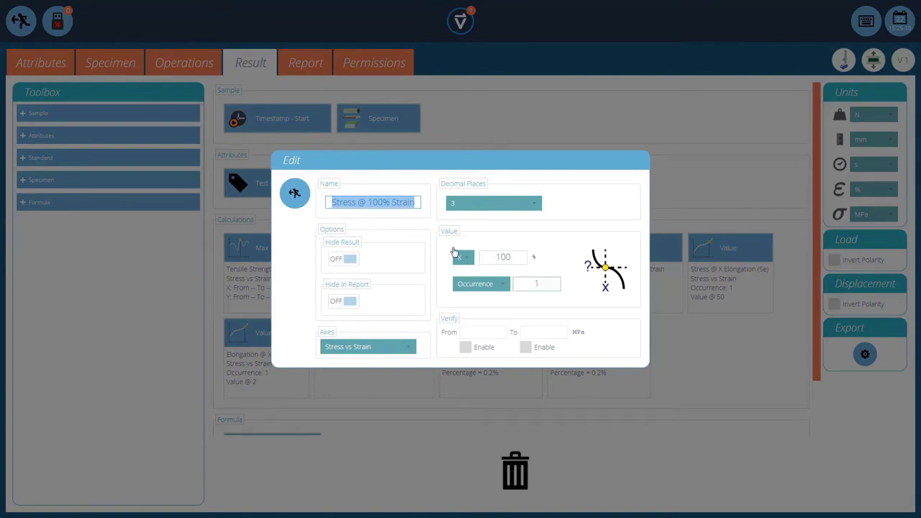
pyautogui.click(298, 194)
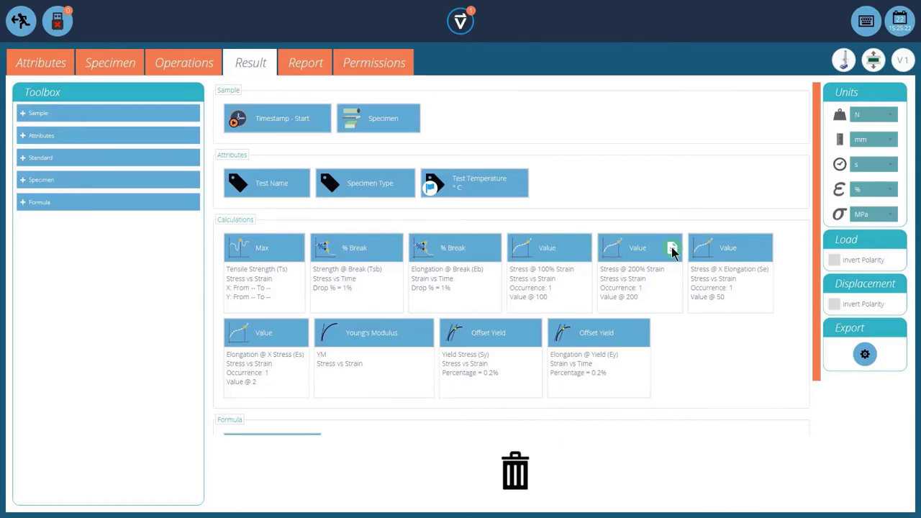
pyautogui.click(669, 248)
pyautogui.tripleClick(415, 202)
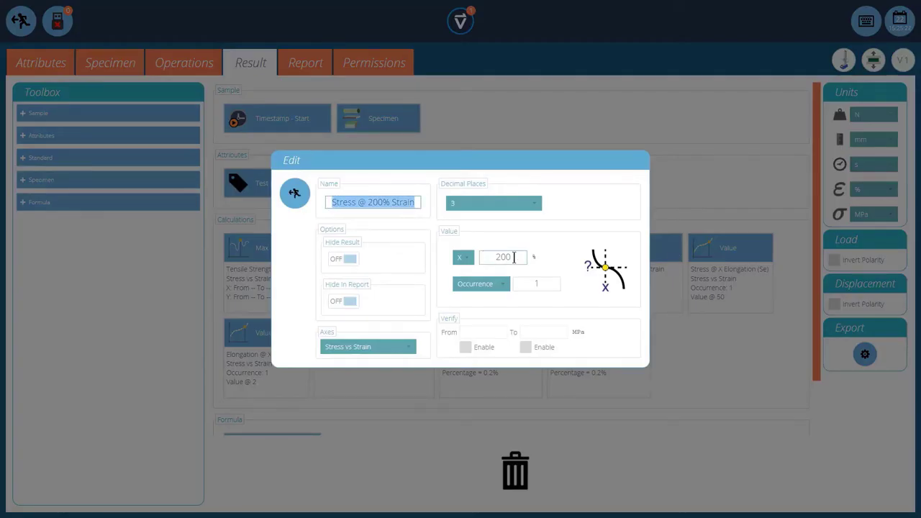
pyautogui.click(658, 260)
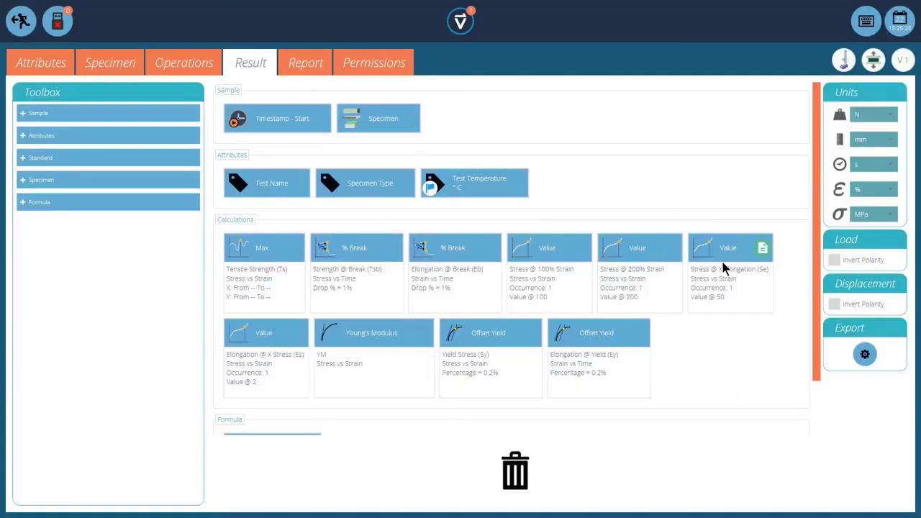
pyautogui.click(760, 252)
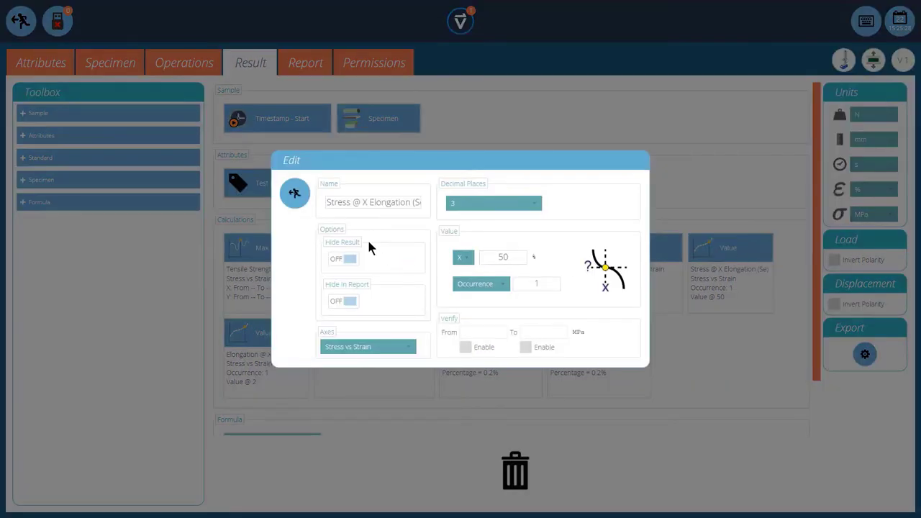
pyautogui.moveTo(328, 202); pyautogui.dragTo(428, 208)
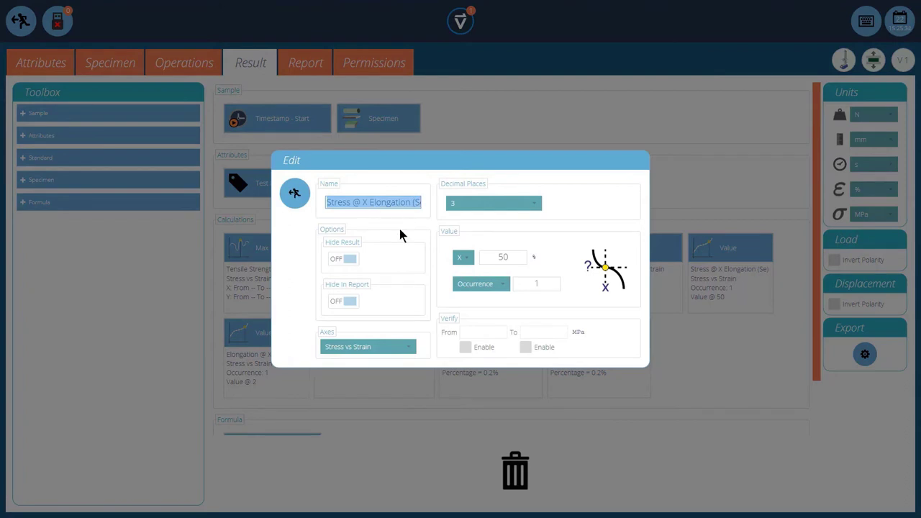
pyautogui.click(501, 257)
pyautogui.click(294, 193)
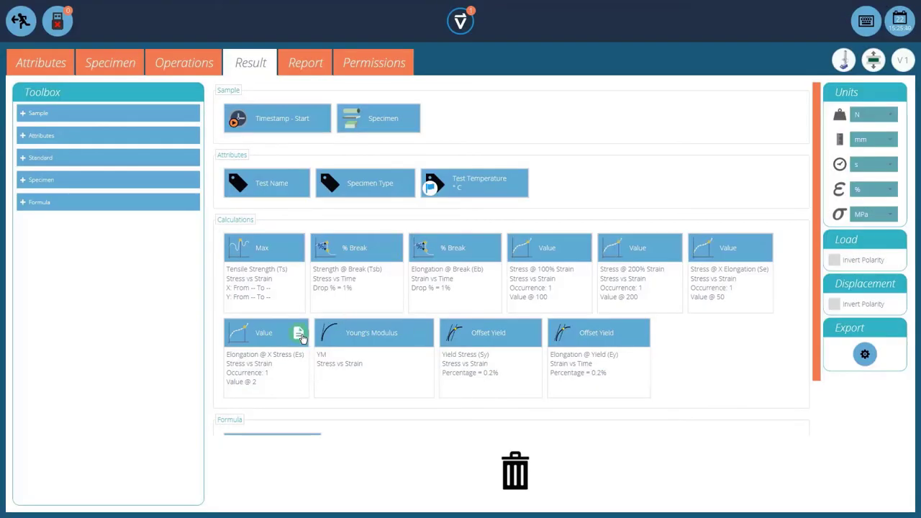
# - Review the Elongation @ X Stress settings, leaving the 2 MPa stress value unchanged
pyautogui.click(300, 335)
pyautogui.click(343, 202)
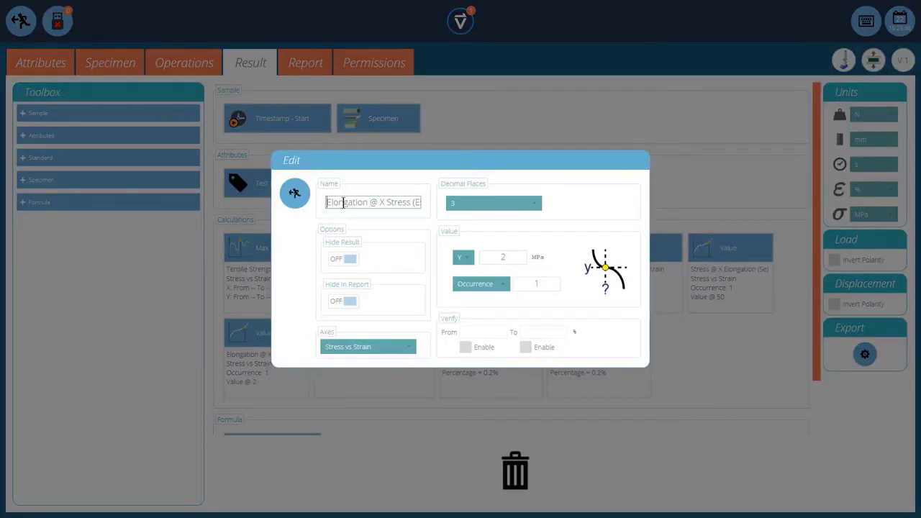
pyautogui.moveTo(412, 202); pyautogui.dragTo(327, 203)
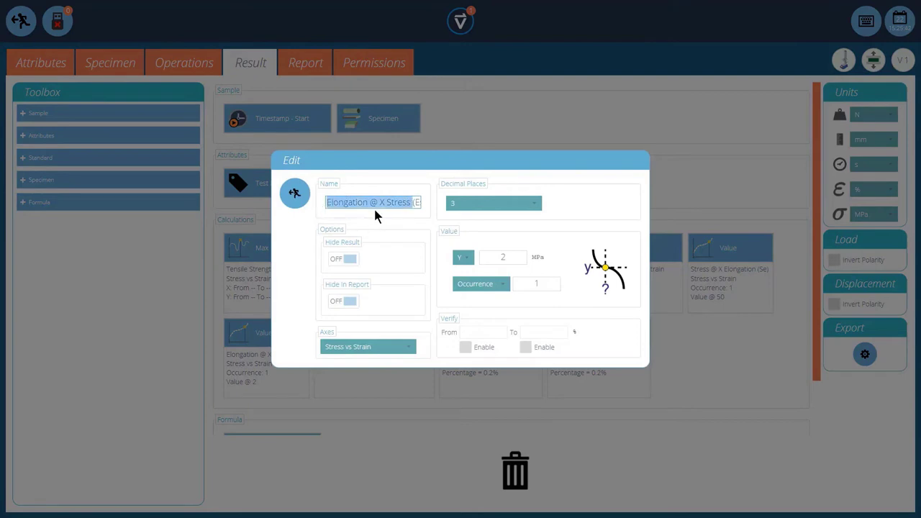
pyautogui.click(513, 257)
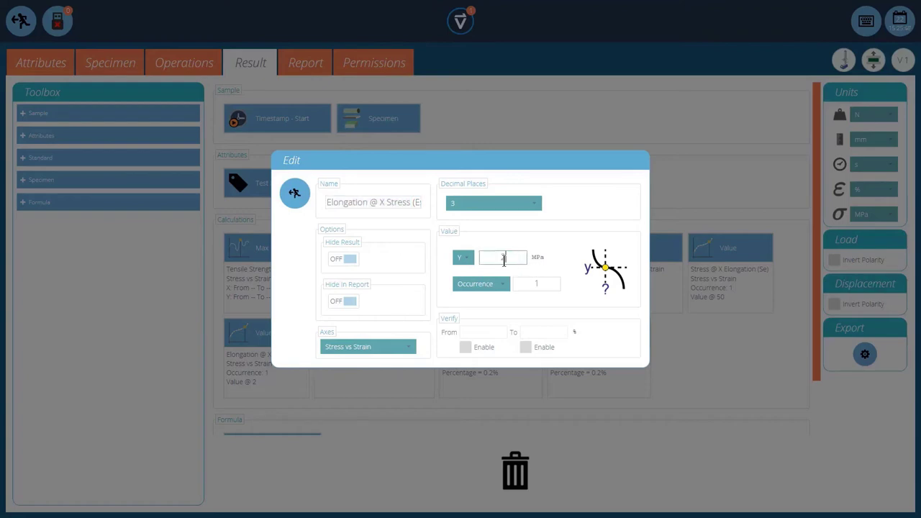
pyautogui.click(301, 198)
# - Turn on Used By Other Results for the Young's Modulus calculation
pyautogui.click(422, 334)
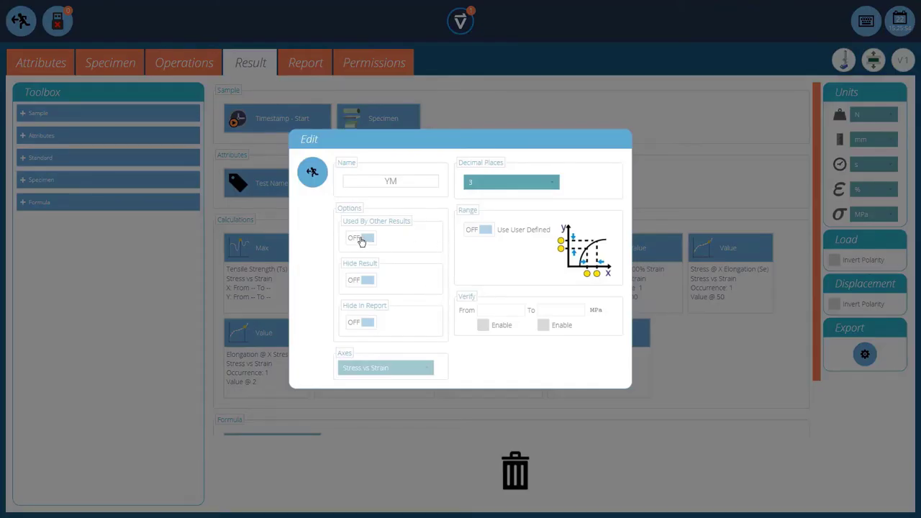
pyautogui.click(361, 240)
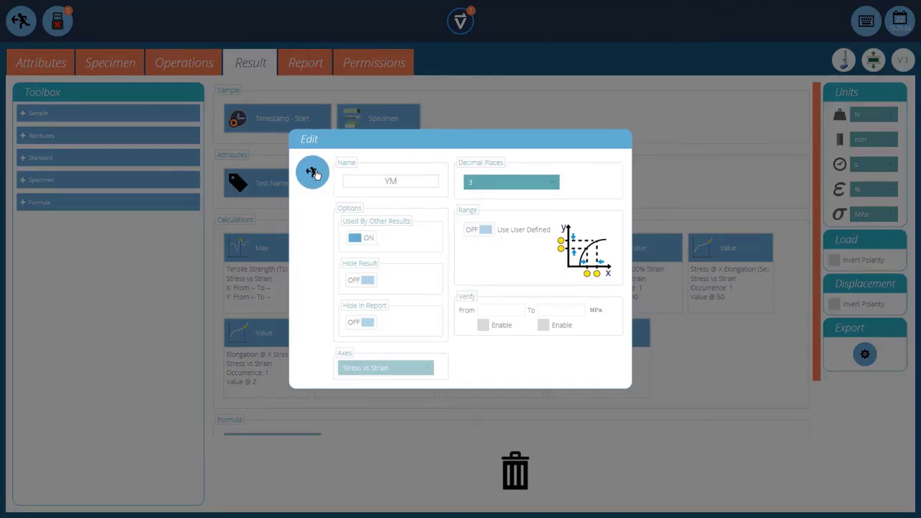
pyautogui.click(313, 172)
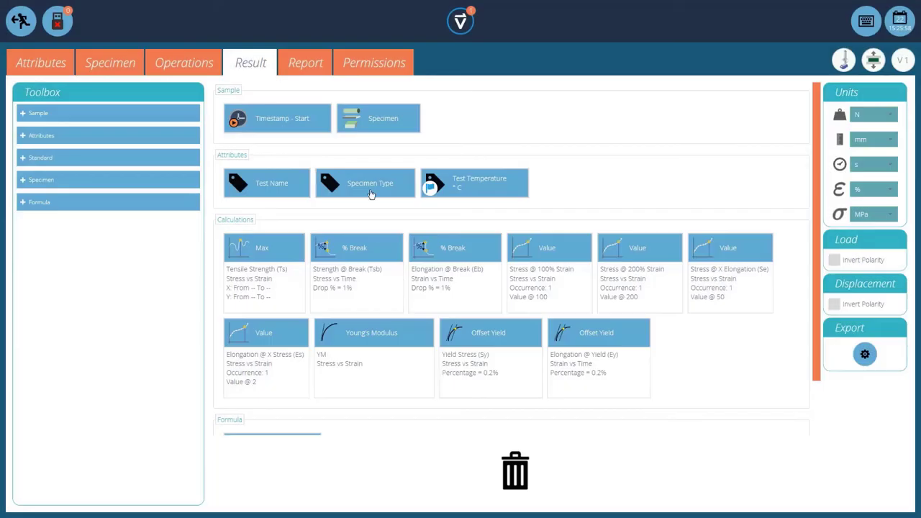
# - Change the Yield Stress (Sy) offset percentage from 0.2 to 1
pyautogui.click(530, 335)
pyautogui.moveTo(395, 368); pyautogui.dragTo(331, 367)
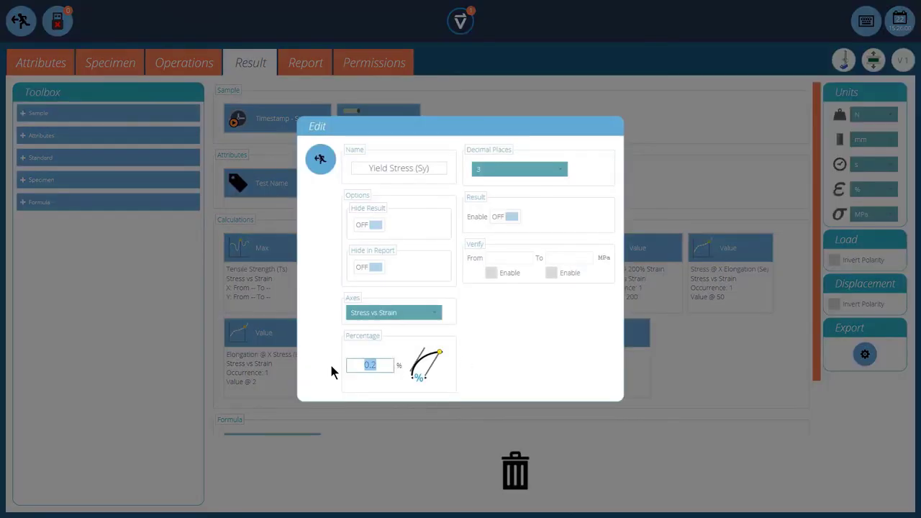
pyautogui.write('1')
pyautogui.click(381, 169)
pyautogui.moveTo(364, 169); pyautogui.dragTo(449, 175)
pyautogui.click(321, 160)
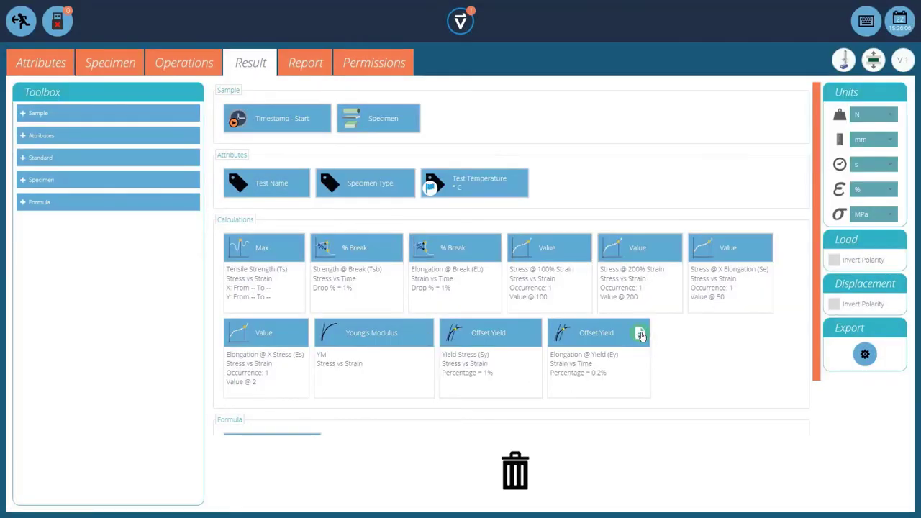
# - Set the Elongation @ Yield offset to 1%, then save the method over its existing version
pyautogui.click(641, 335)
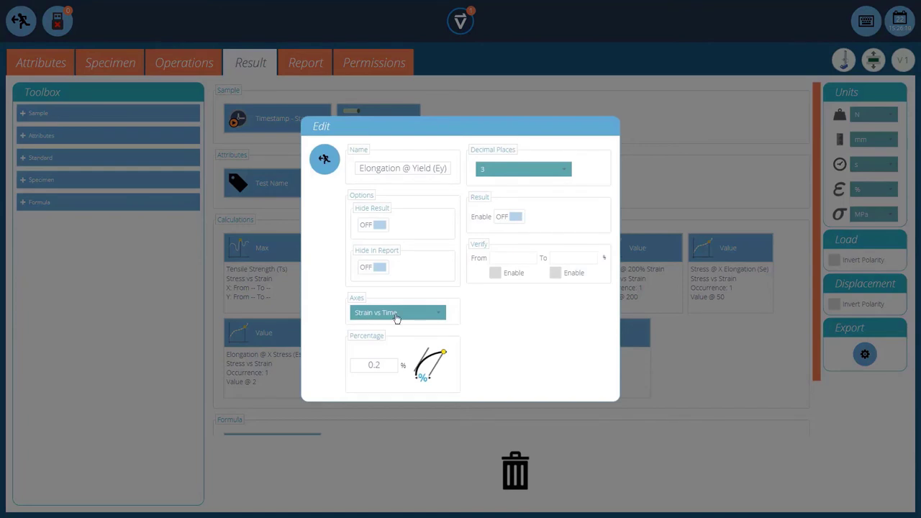
pyautogui.click(375, 367)
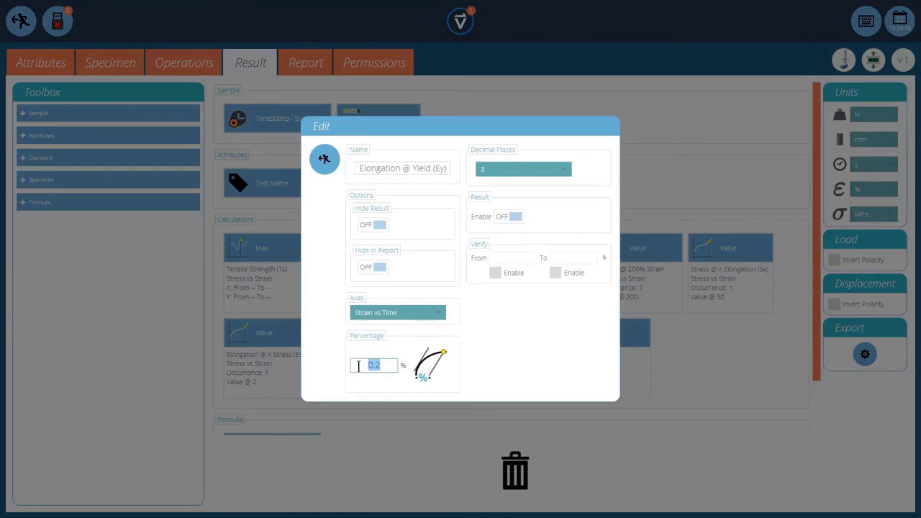
pyautogui.write('1')
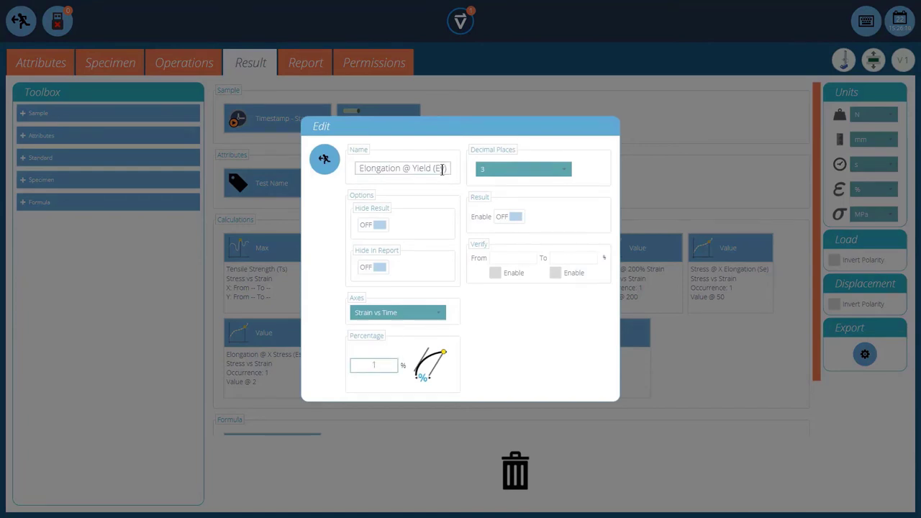
pyautogui.click(328, 161)
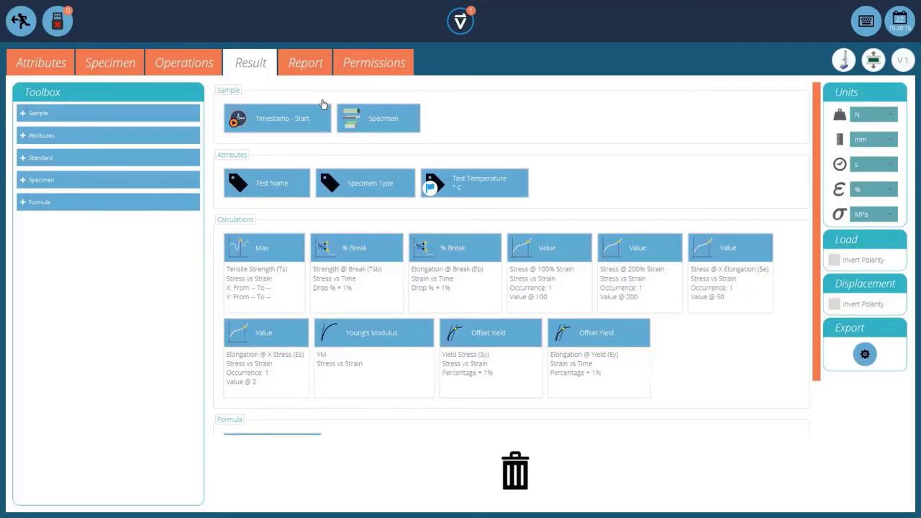
pyautogui.click(21, 21)
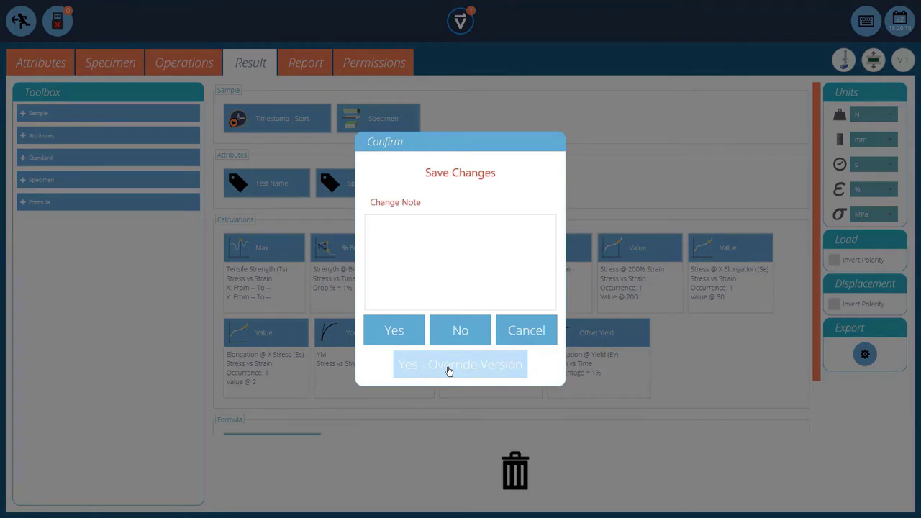
pyautogui.click(448, 369)
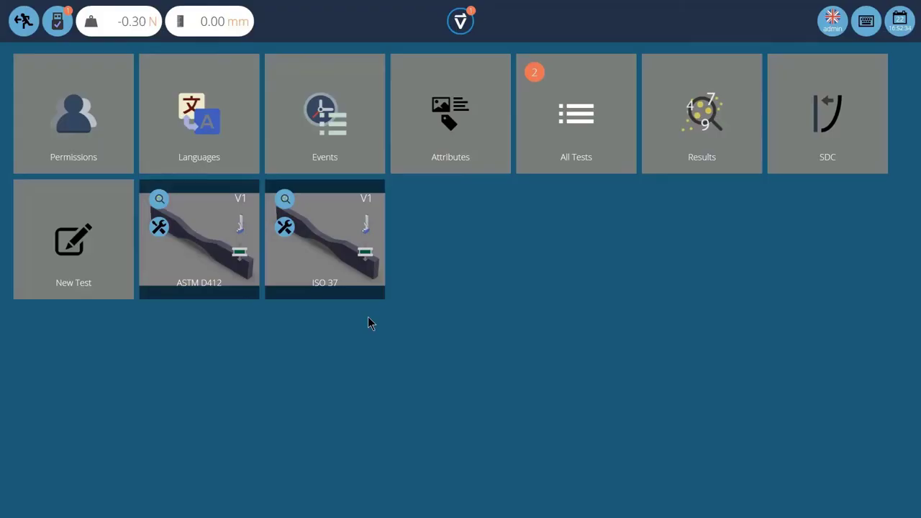
# - Start the ISO 37 test with stress vs strain axes and a test temperature of 21.1 °C
pyautogui.click(335, 295)
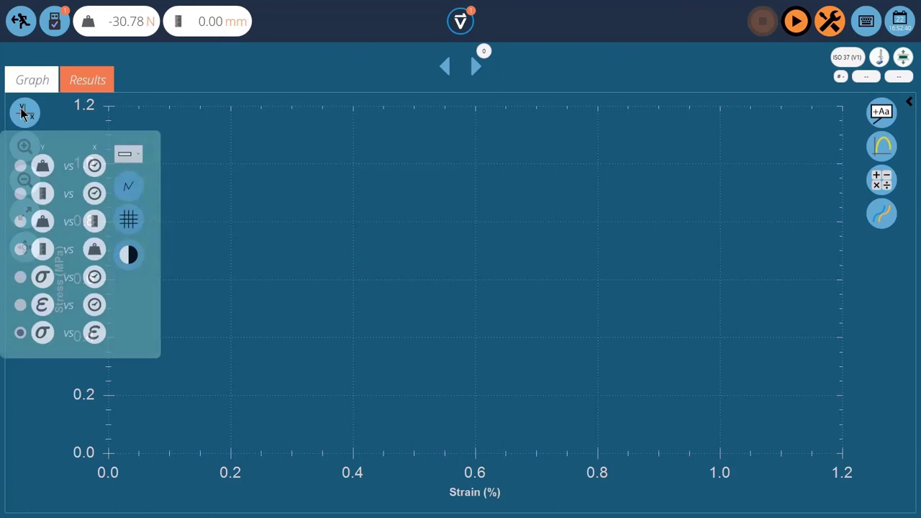
pyautogui.click(51, 118)
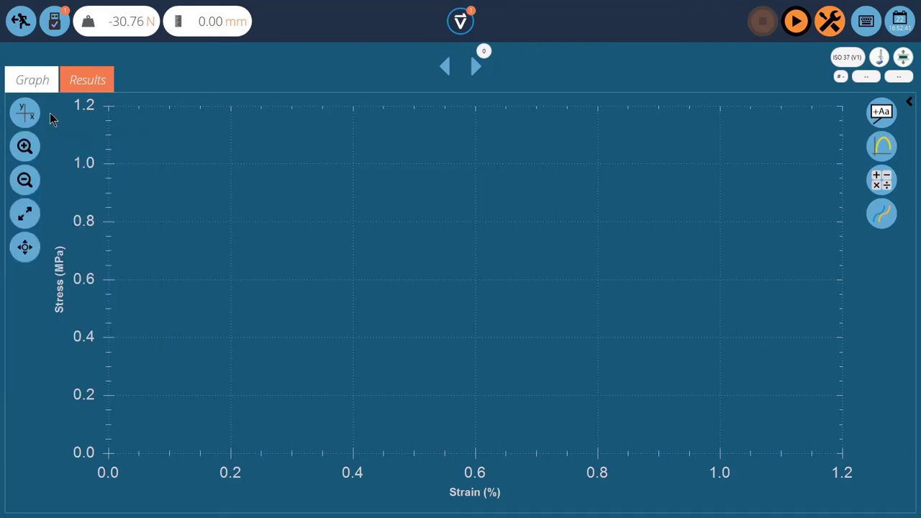
pyautogui.click(795, 21)
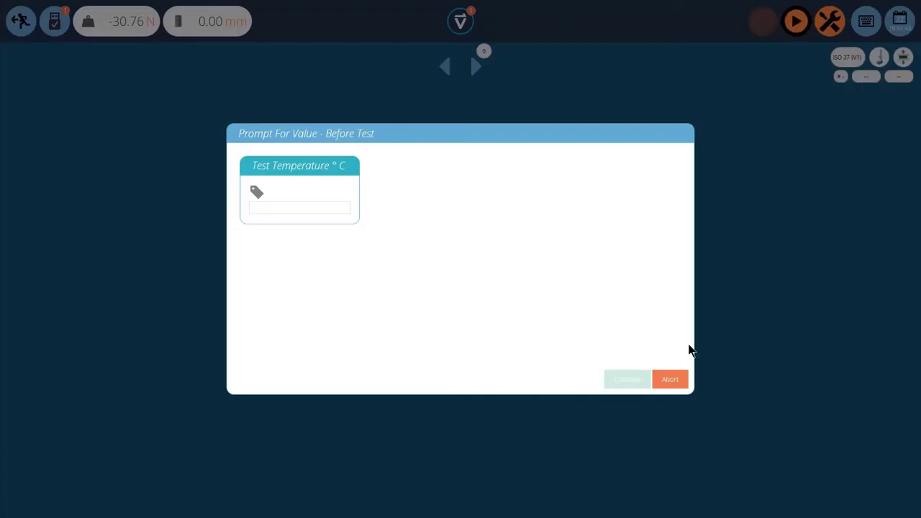
pyautogui.click(320, 209)
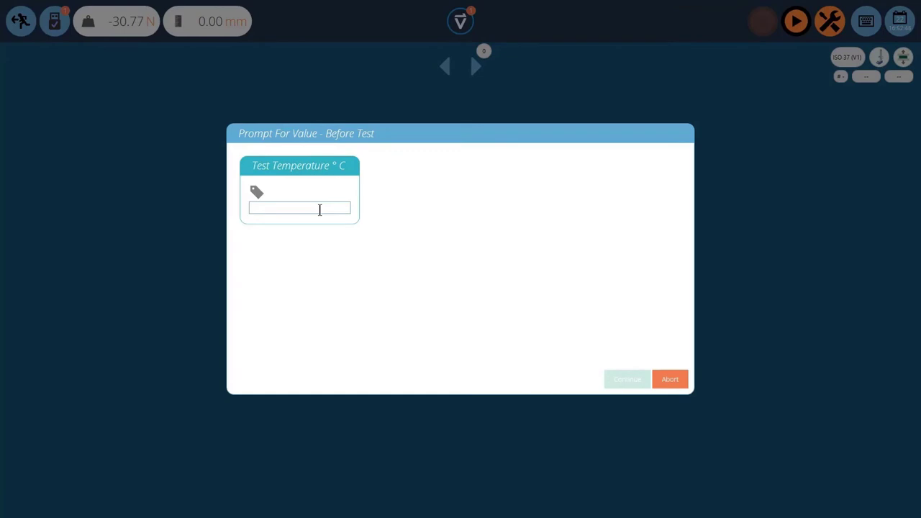
pyautogui.write('21.1')
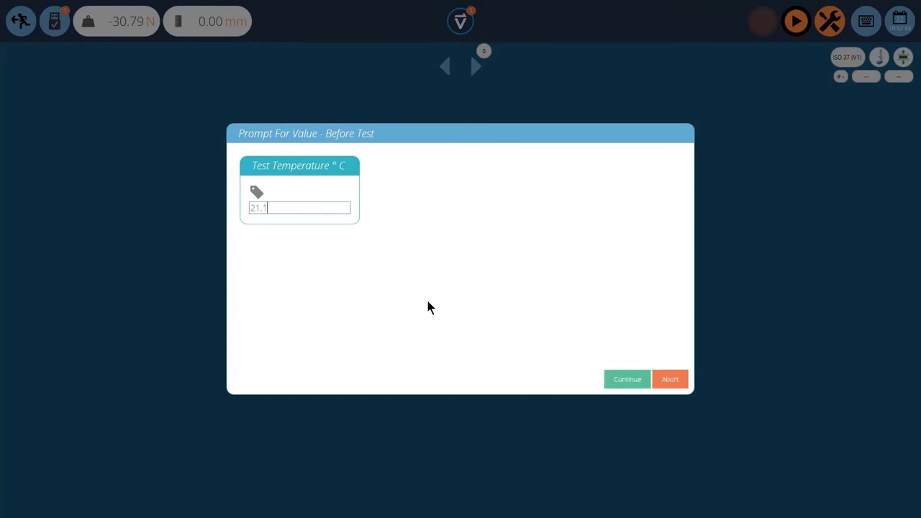
pyautogui.click(637, 381)
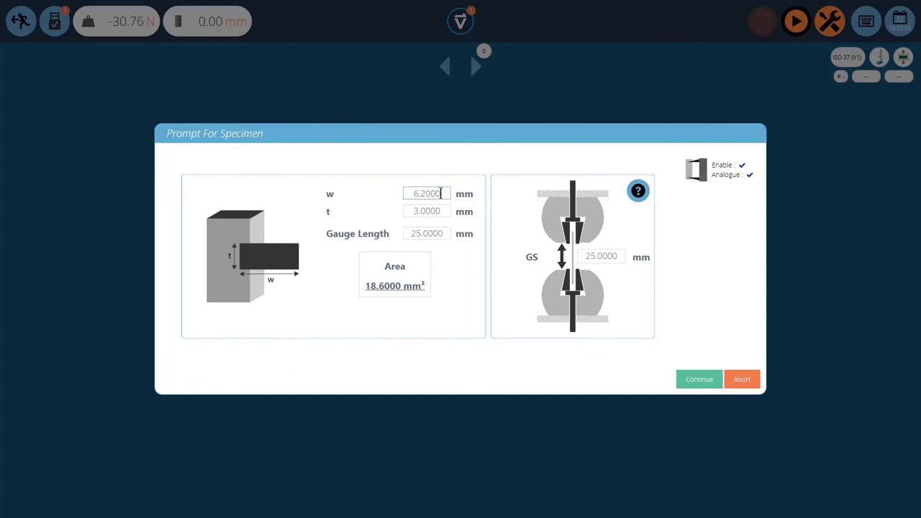
# - Enter specimen width 6.19 mm with thickness 3.0000 mm, then continue the test
pyautogui.press('BackSpace')
pyautogui.press('BackSpace')
pyautogui.press('BackSpace')
pyautogui.press('BackSpace')
pyautogui.write('18')
pyautogui.press('BackSpace')
pyautogui.write('9')
pyautogui.click(446, 211)
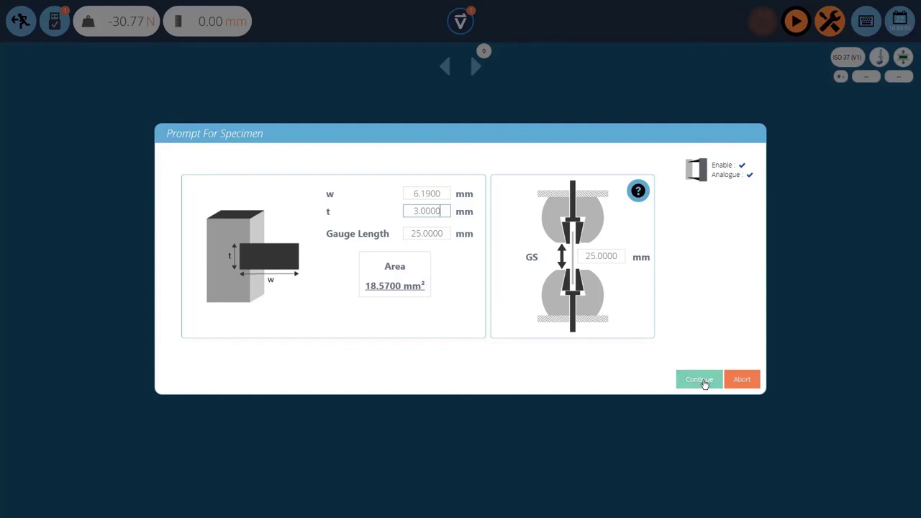
pyautogui.click(704, 385)
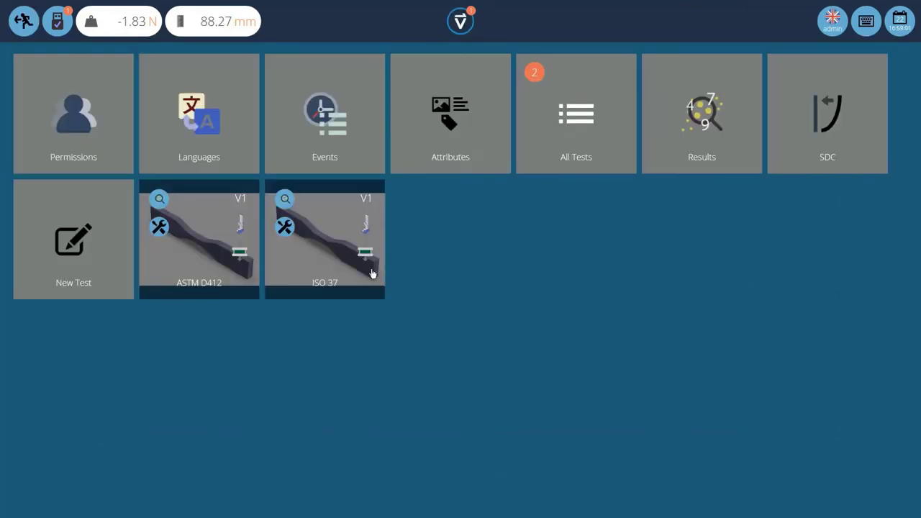
# - Open the single stored ISO 37 result and display its calculated results
pyautogui.click(282, 200)
pyautogui.click(454, 195)
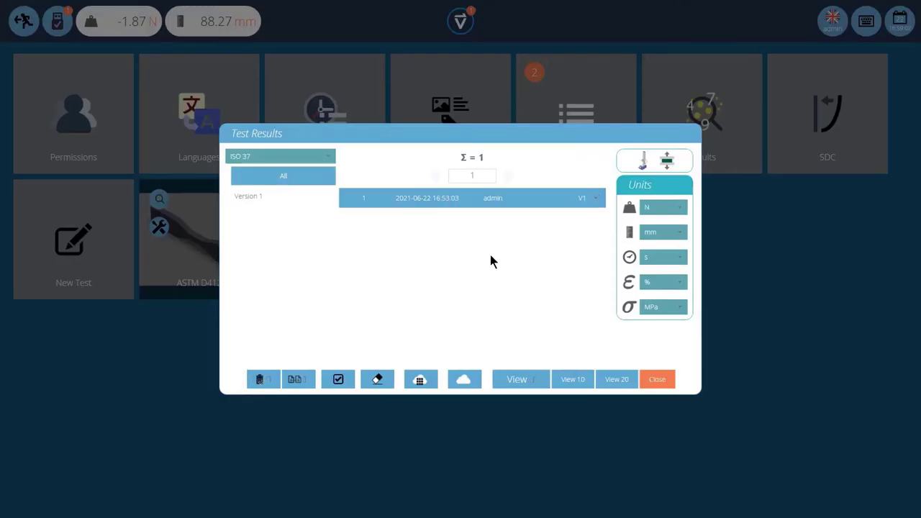
pyautogui.click(517, 378)
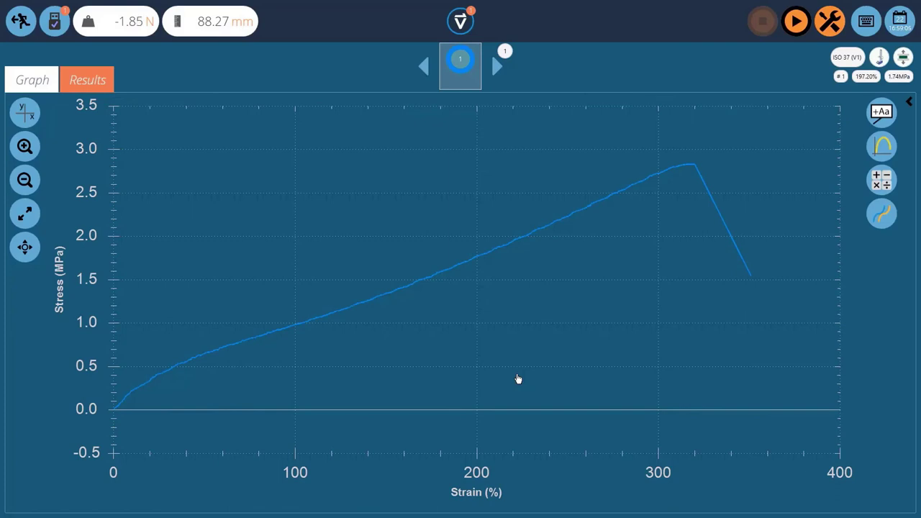
pyautogui.click(108, 88)
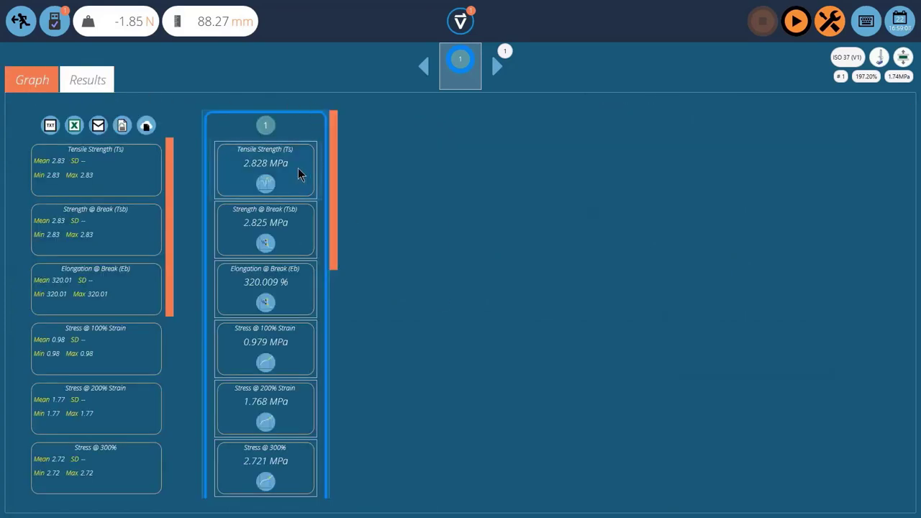
# - Check graphs for Tensile Strength, Strength @ Break, Elongation @ Break, and Stress @ 100/200/300% strain
pyautogui.click(265, 185)
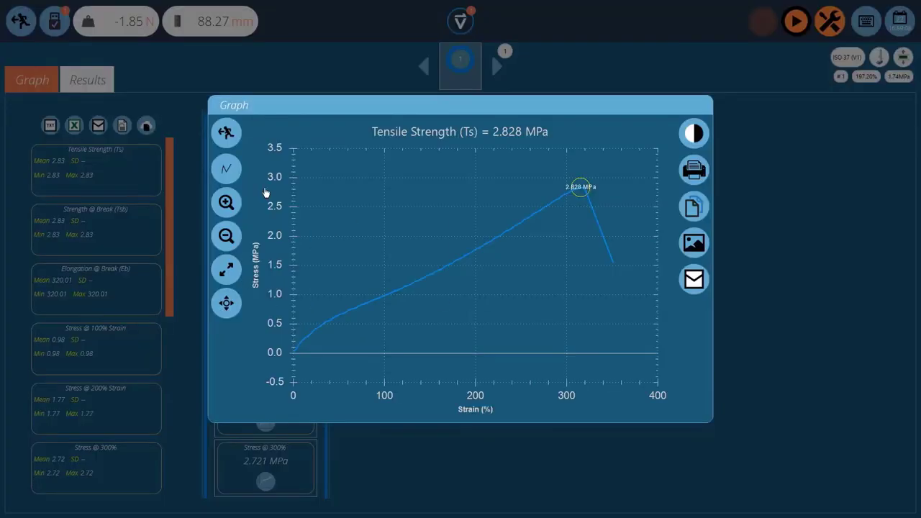
pyautogui.click(235, 141)
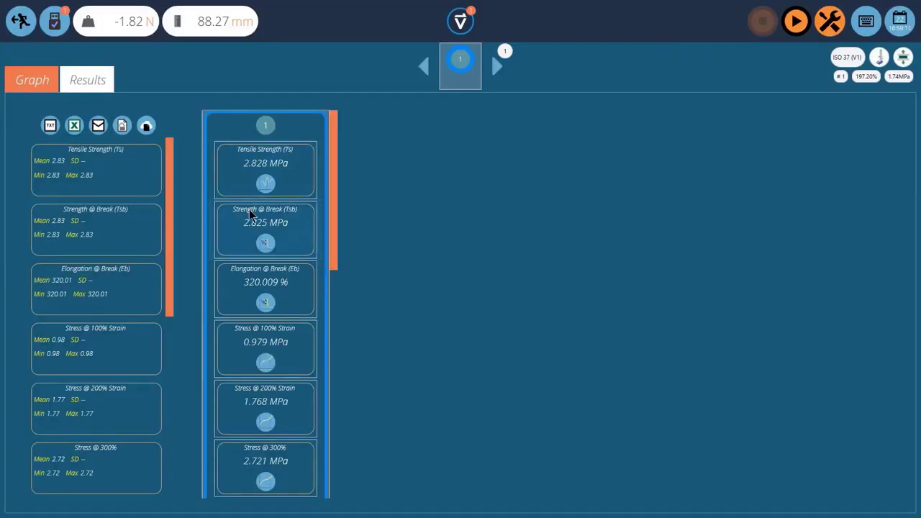
pyautogui.click(266, 244)
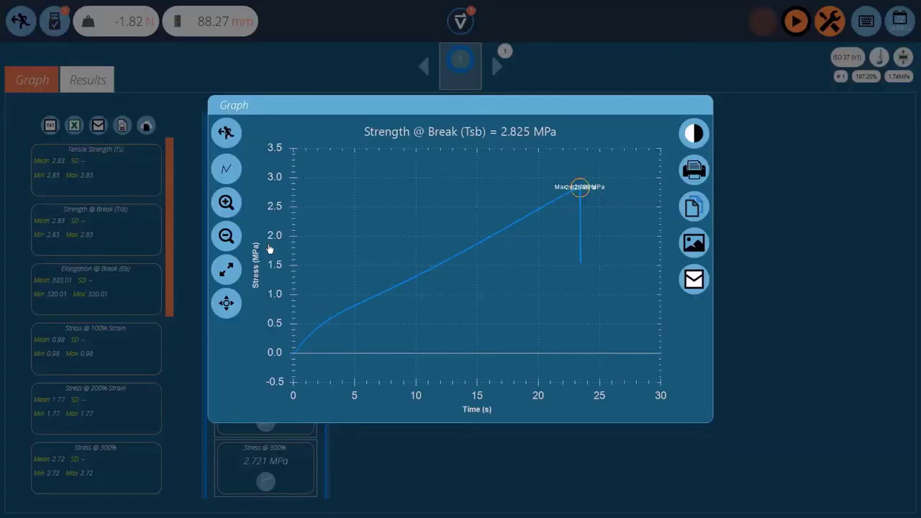
pyautogui.click(228, 133)
pyautogui.click(266, 304)
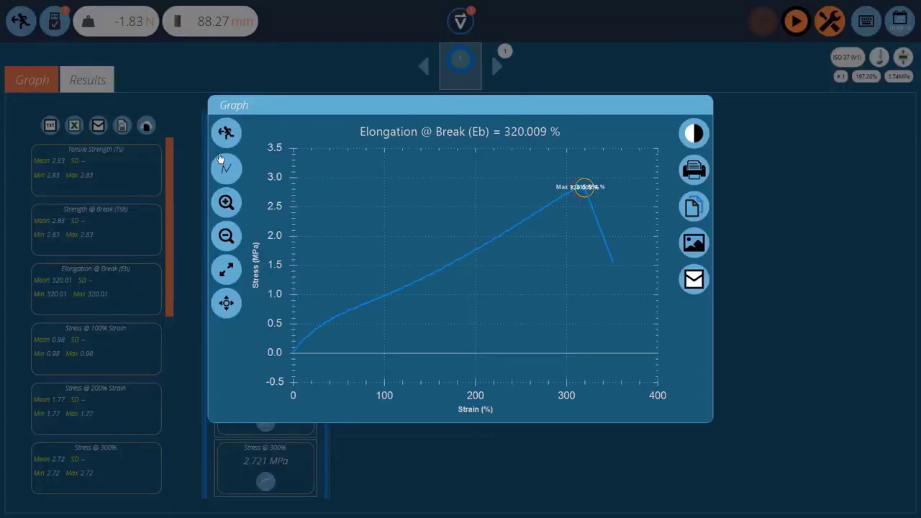
pyautogui.click(227, 132)
pyautogui.click(264, 365)
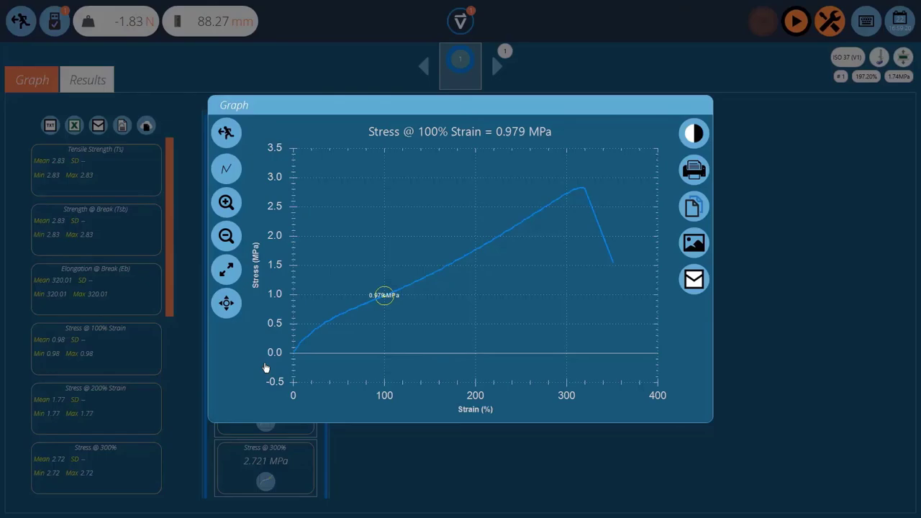
pyautogui.click(226, 132)
pyautogui.click(265, 423)
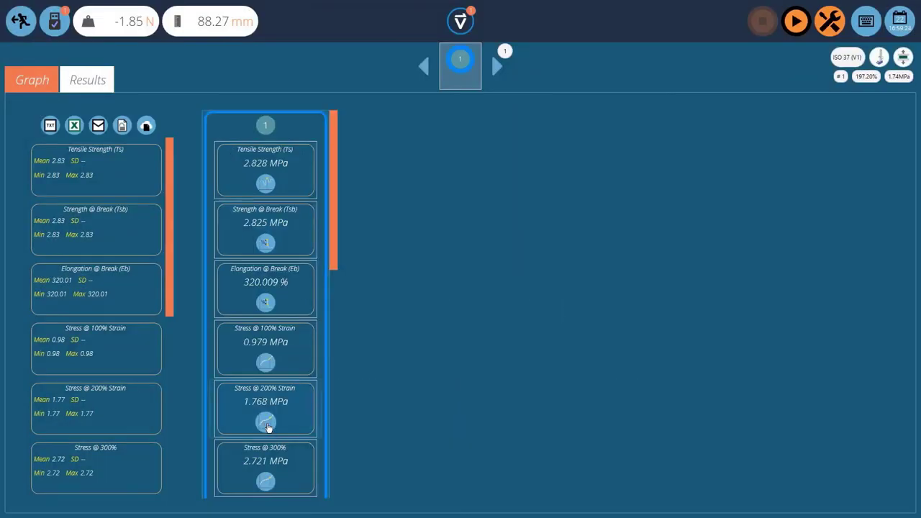
pyautogui.click(231, 140)
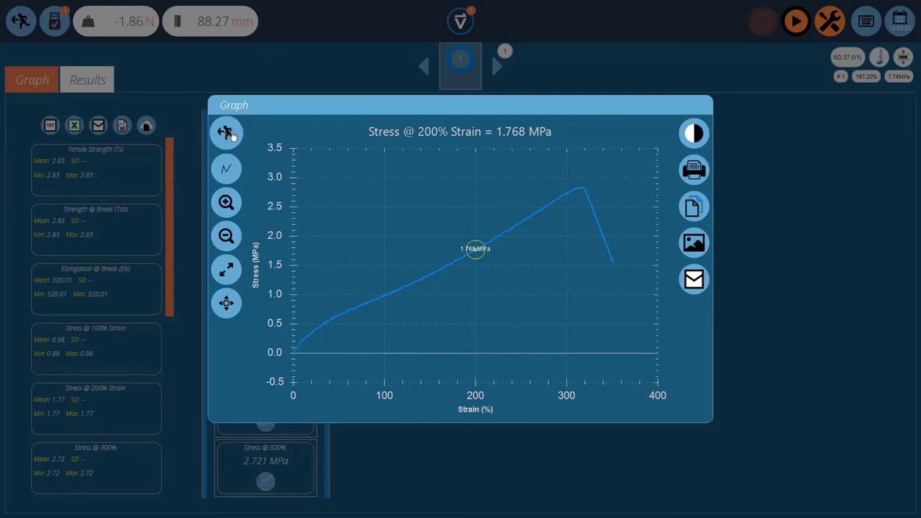
pyautogui.click(266, 482)
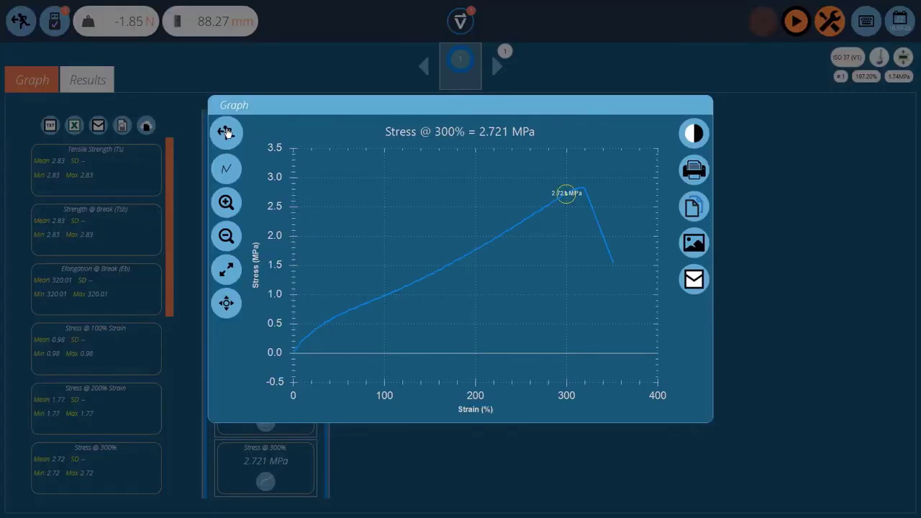
pyautogui.click(226, 132)
# - Check graphs for Stress @ X Elongation, YM, Yield Stress and Elongation @ Yield, then return to the main menu
pyautogui.moveTo(333, 231); pyautogui.dragTo(329, 377)
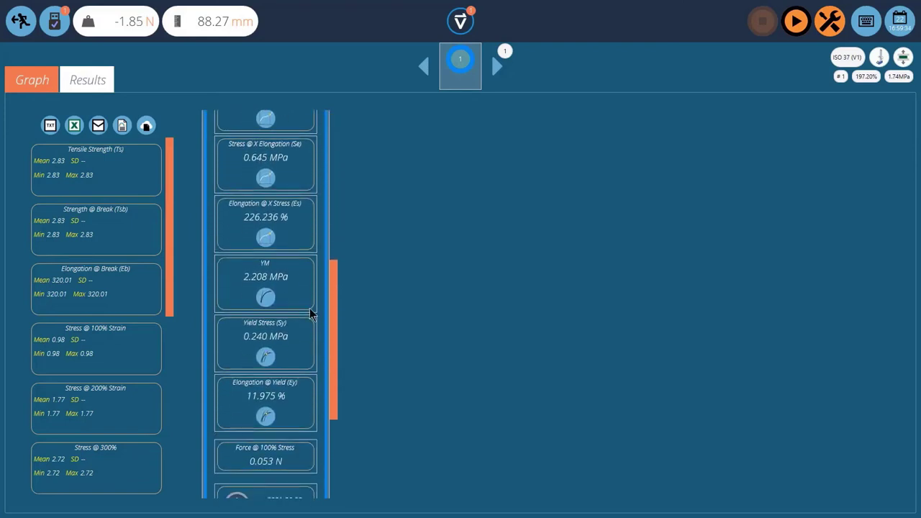
pyautogui.click(266, 179)
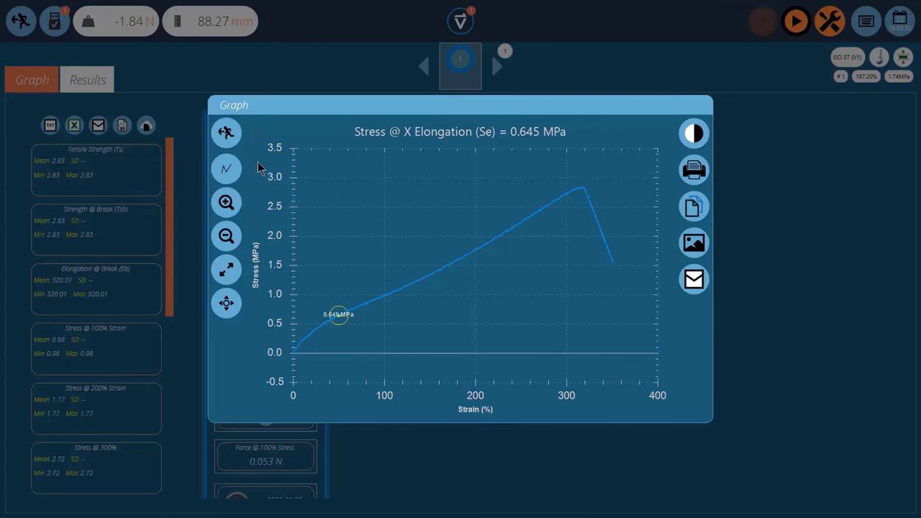
pyautogui.click(232, 134)
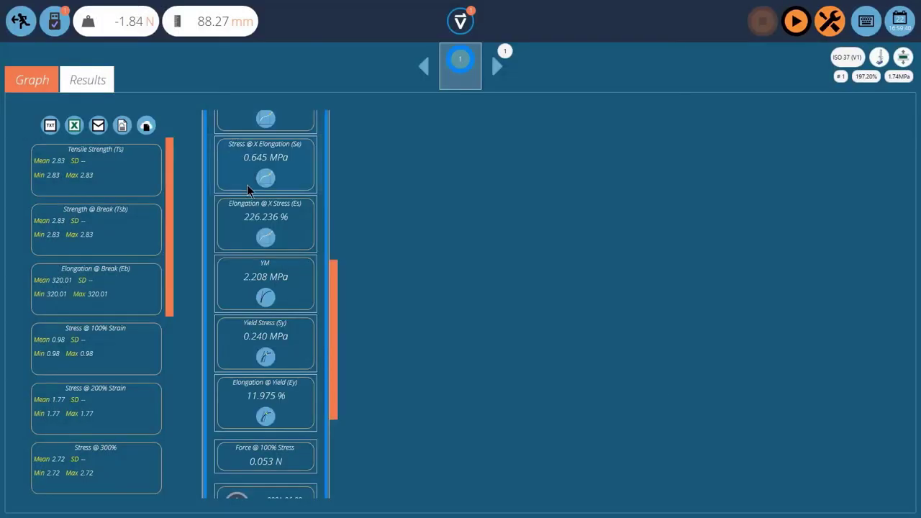
pyautogui.click(267, 302)
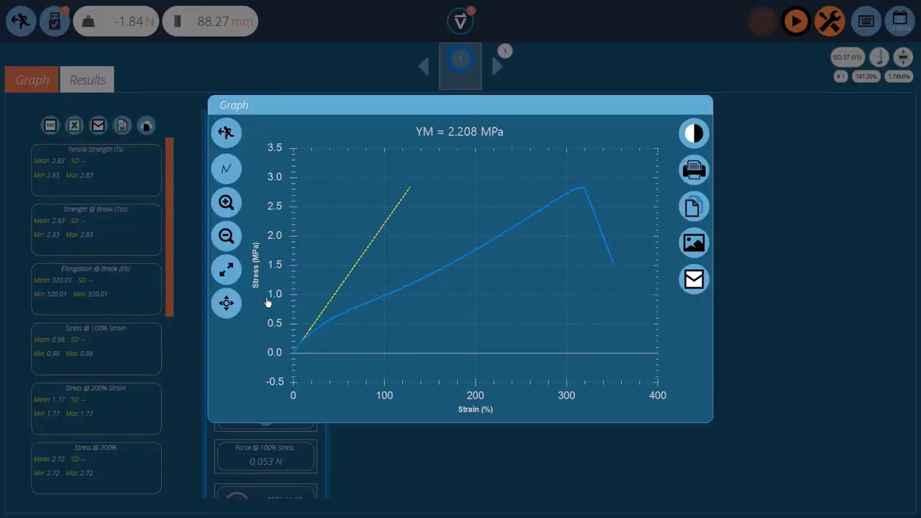
pyautogui.click(226, 131)
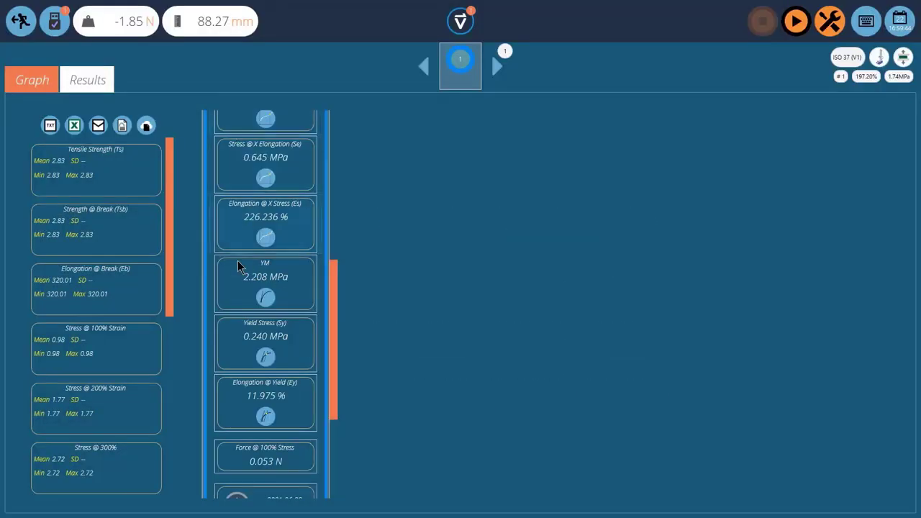
pyautogui.click(265, 358)
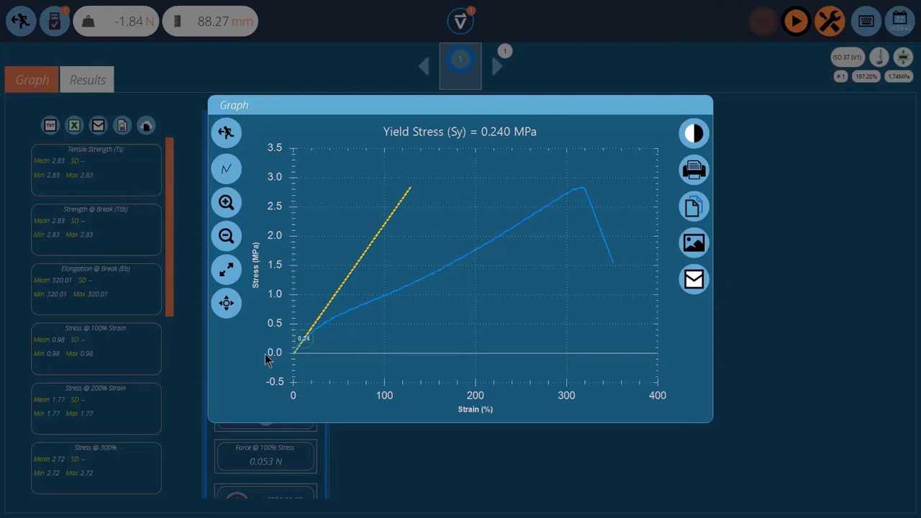
pyautogui.click(228, 131)
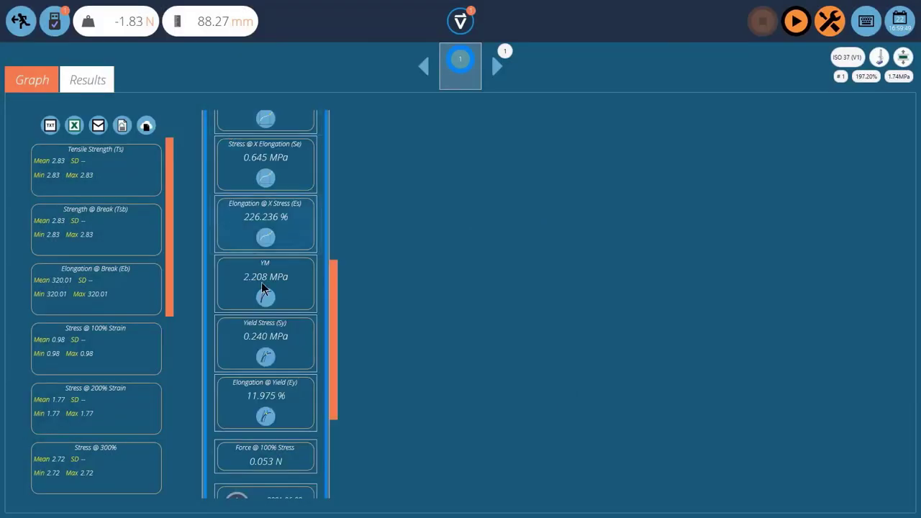
pyautogui.click(266, 416)
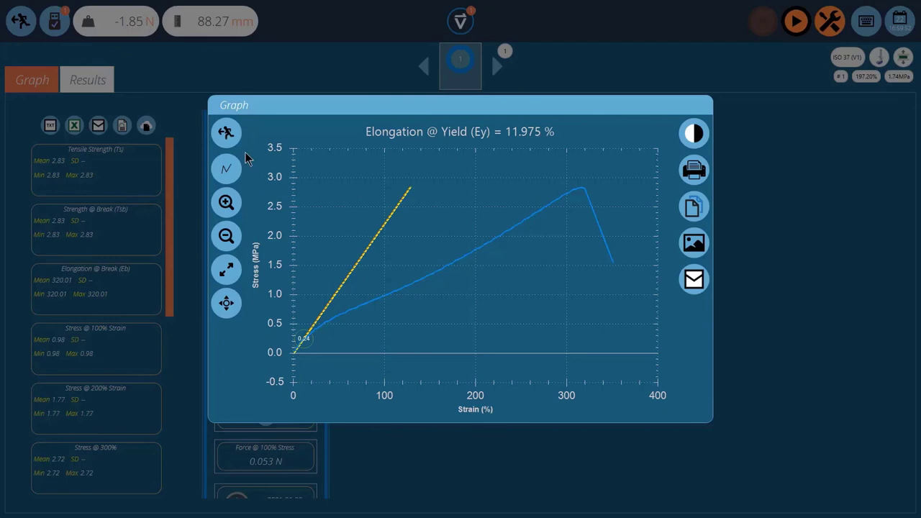
pyautogui.click(227, 131)
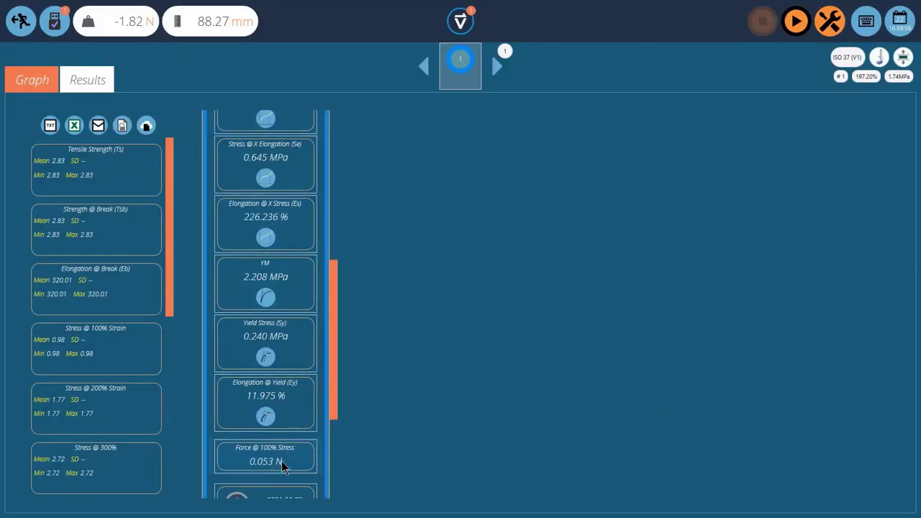
pyautogui.click(19, 22)
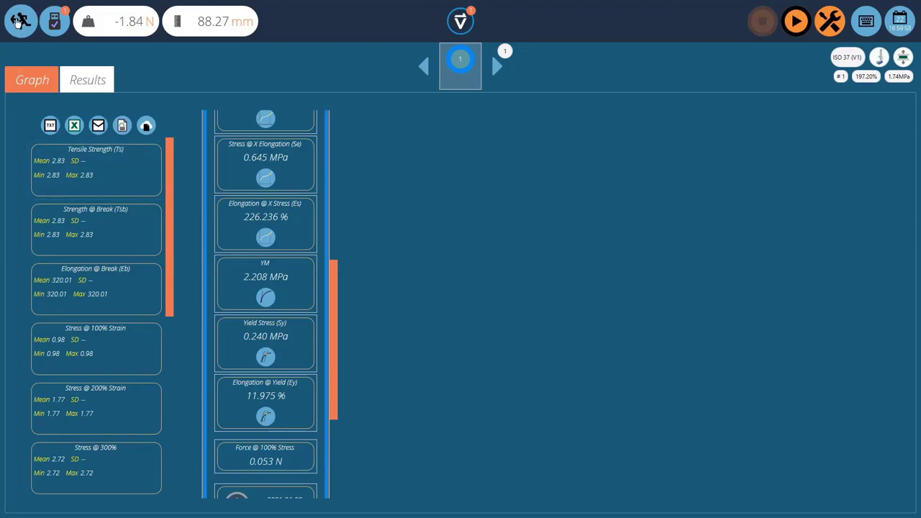